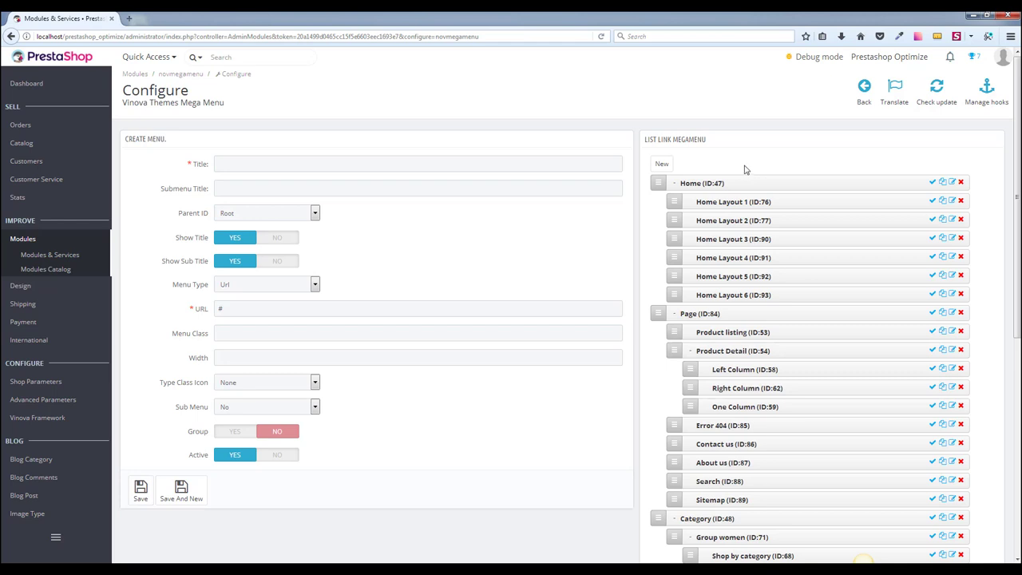
Create a new menu item titled "Menu 1" with Root as its parent.
{"action": "left_click", "coordinate": [661, 165]}
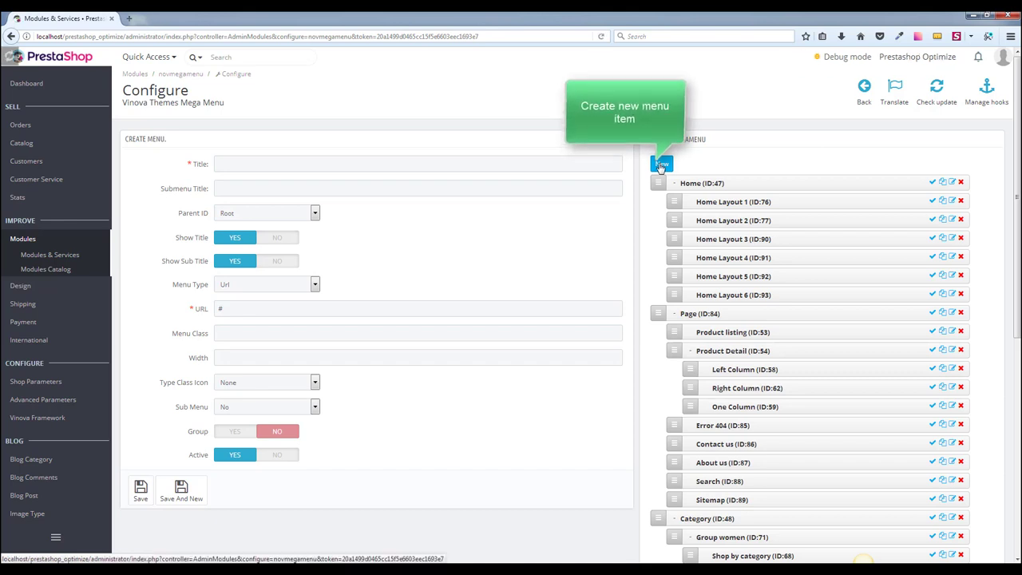
{"action": "left_click", "coordinate": [361, 163]}
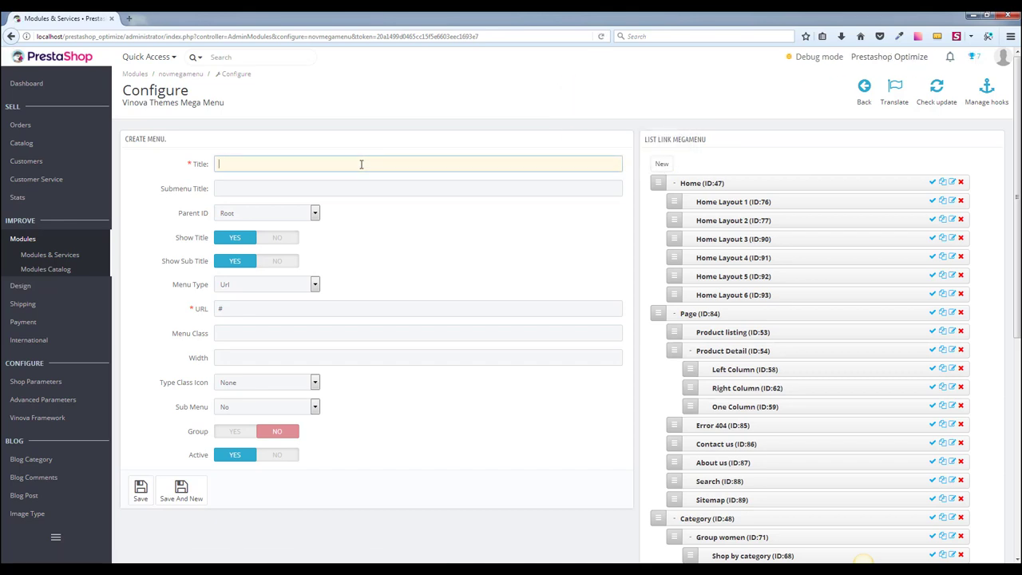
{"action": "type", "text": "Menu"}
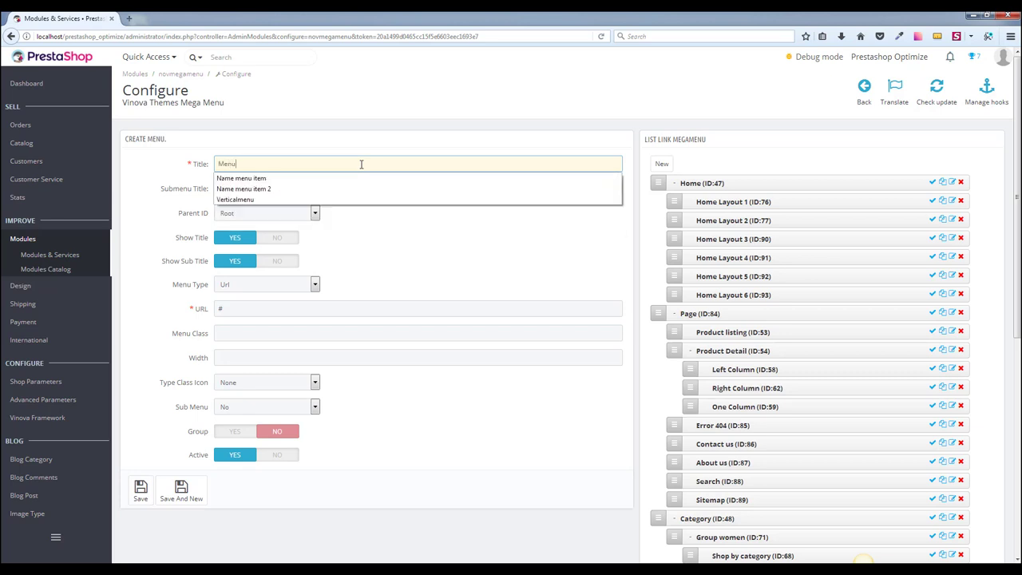
{"action": "type", "text": " 1"}
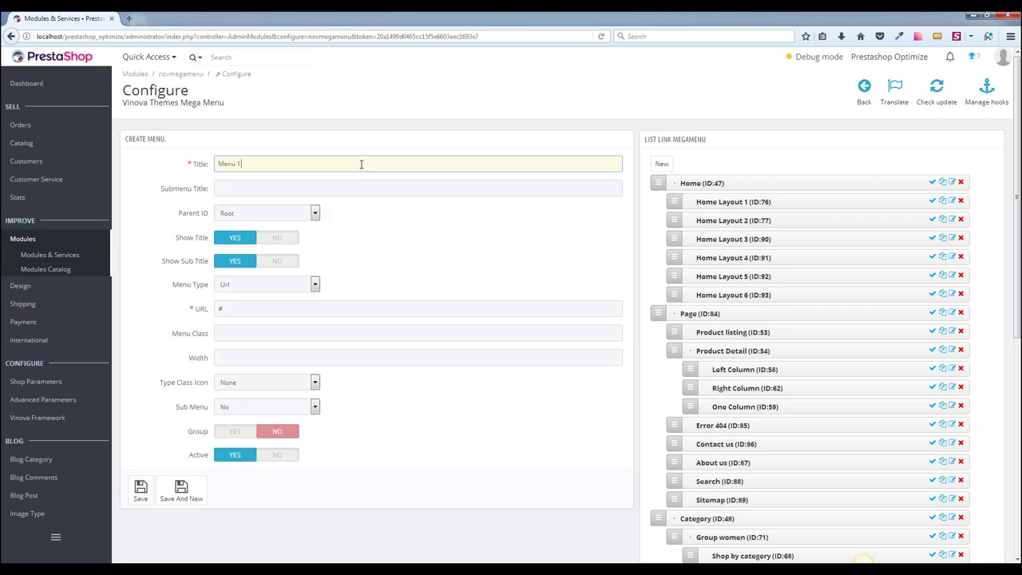
{"action": "left_click", "coordinate": [420, 237]}
{"action": "left_click", "coordinate": [309, 215]}
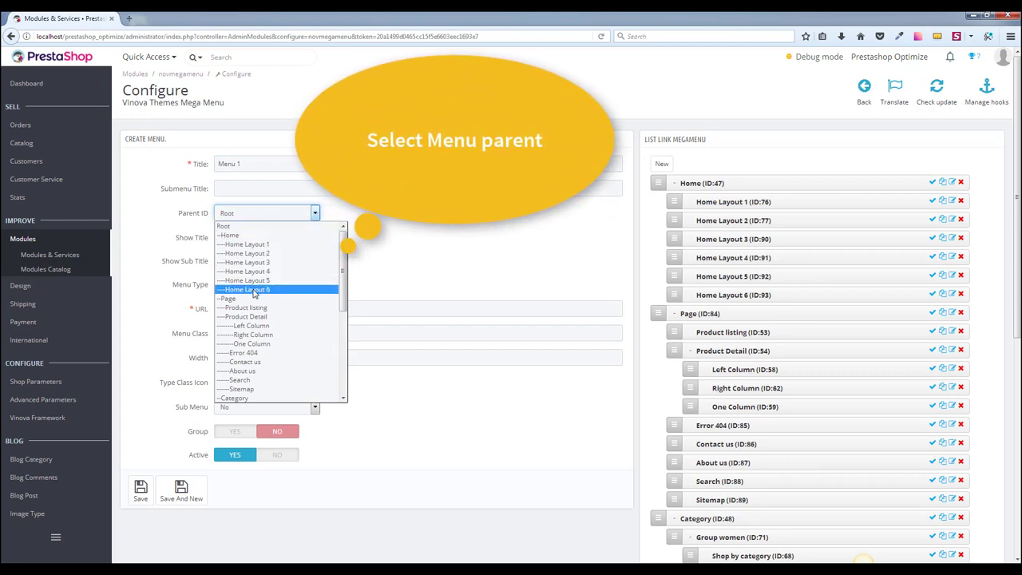
{"action": "left_click", "coordinate": [252, 226]}
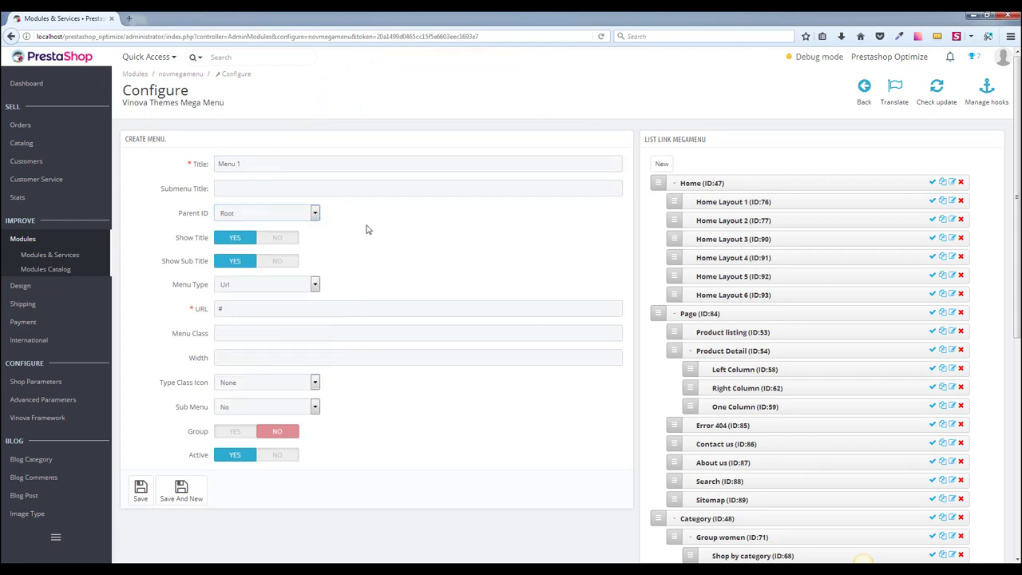
Set the menu type of Menu 1 to Category and turn off its subtitle display.
{"action": "left_click", "coordinate": [277, 285]}
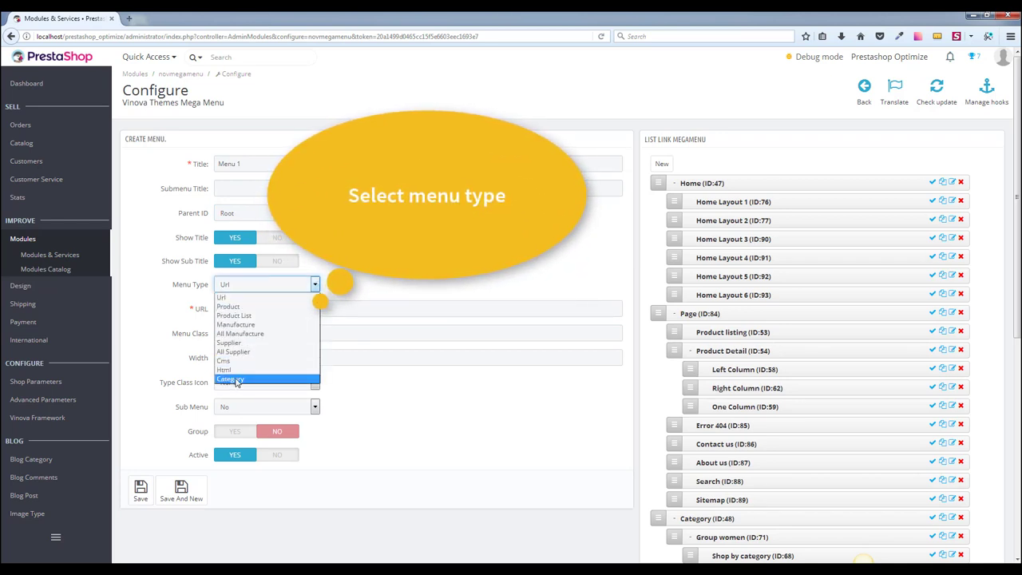
{"action": "left_click", "coordinate": [235, 380]}
{"action": "left_click", "coordinate": [263, 261]}
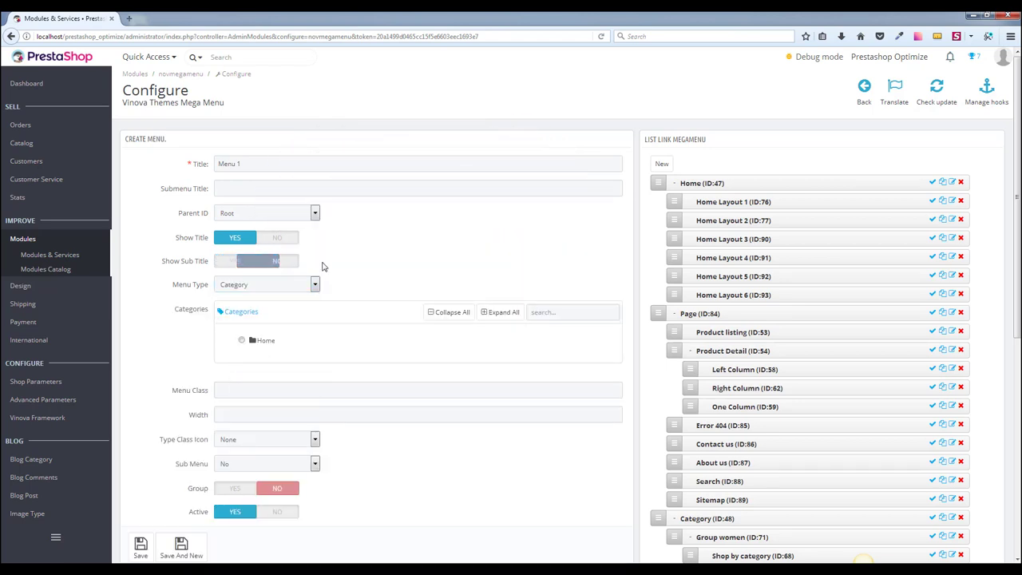
Expand the whole category tree and choose Living Room as the category for Menu 1.
{"action": "left_click", "coordinate": [501, 312]}
{"action": "scroll", "coordinate": [281, 345], "scroll_direction": "down", "scroll_amount": 1}
{"action": "scroll", "coordinate": [281, 344], "scroll_direction": "down", "scroll_amount": 1}
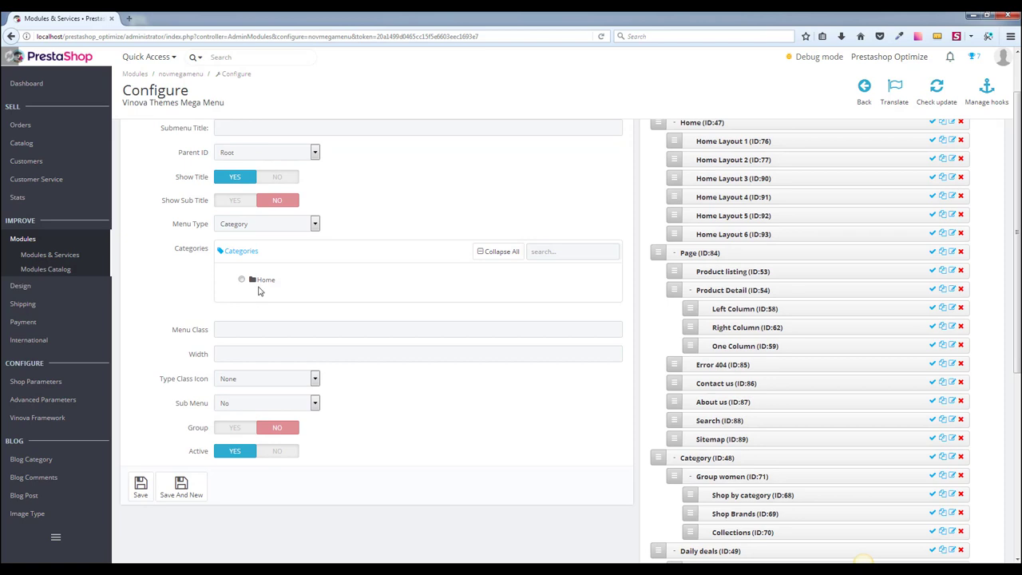
{"action": "left_click", "coordinate": [490, 251]}
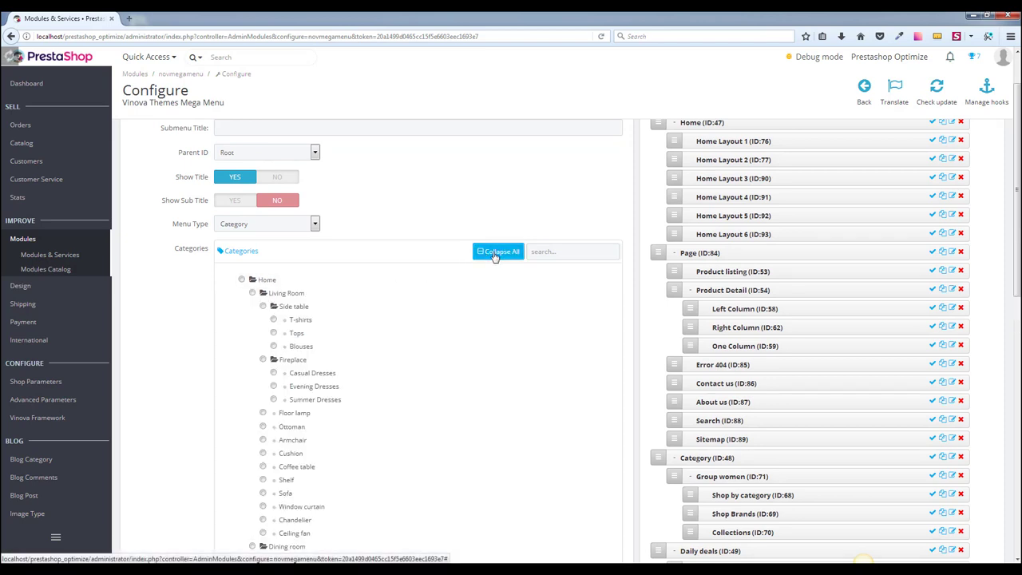
{"action": "left_click", "coordinate": [490, 251]}
{"action": "left_click", "coordinate": [493, 251]}
{"action": "scroll", "coordinate": [399, 307], "scroll_direction": "down", "scroll_amount": 2}
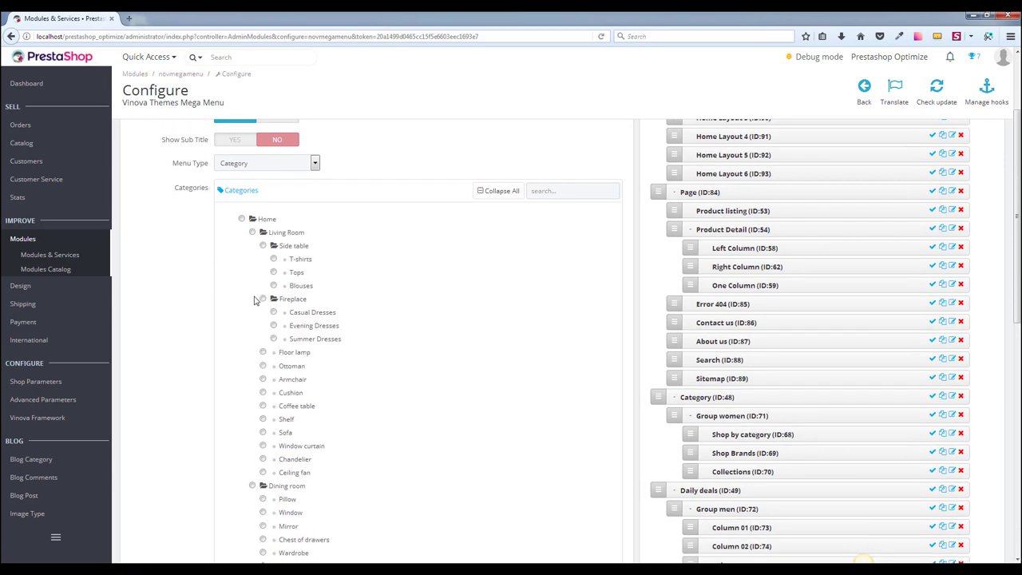
{"action": "left_click", "coordinate": [241, 219]}
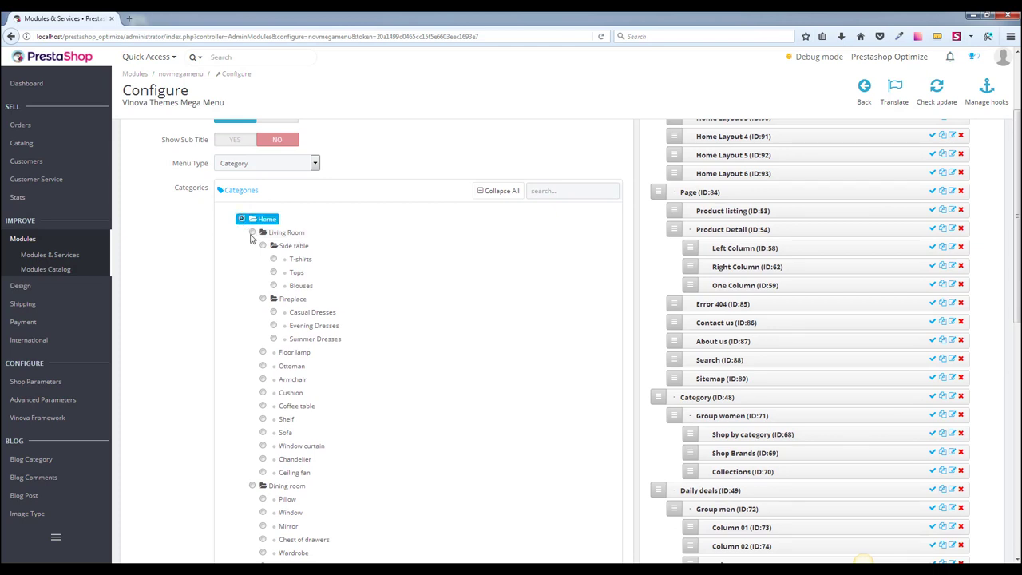
{"action": "left_click", "coordinate": [253, 231]}
Leave the class icon type at None and Sub Menu and Group at No, and save Menu 1.
{"action": "scroll", "coordinate": [272, 339], "scroll_direction": "down", "scroll_amount": 10}
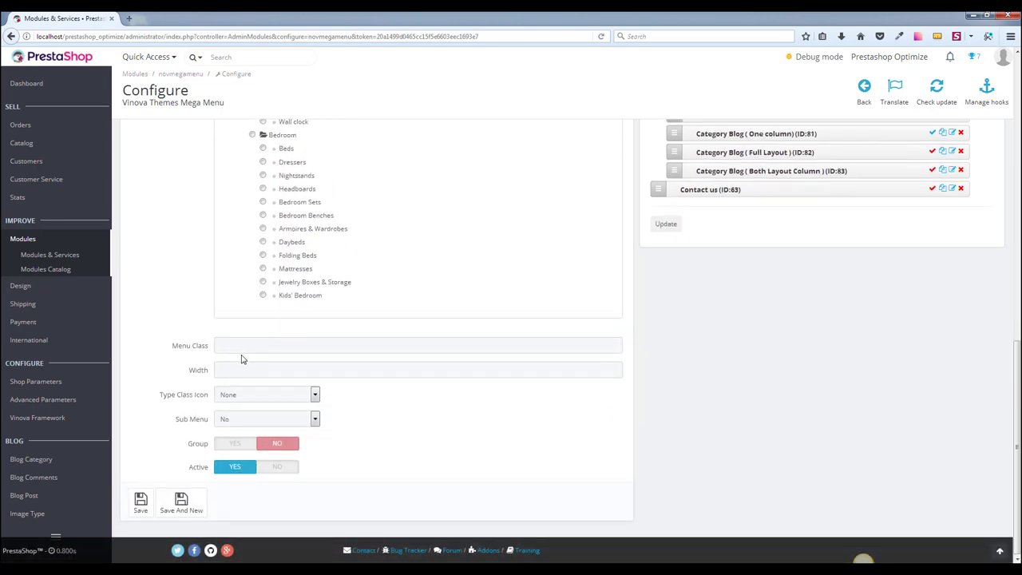
{"action": "left_click", "coordinate": [255, 396]}
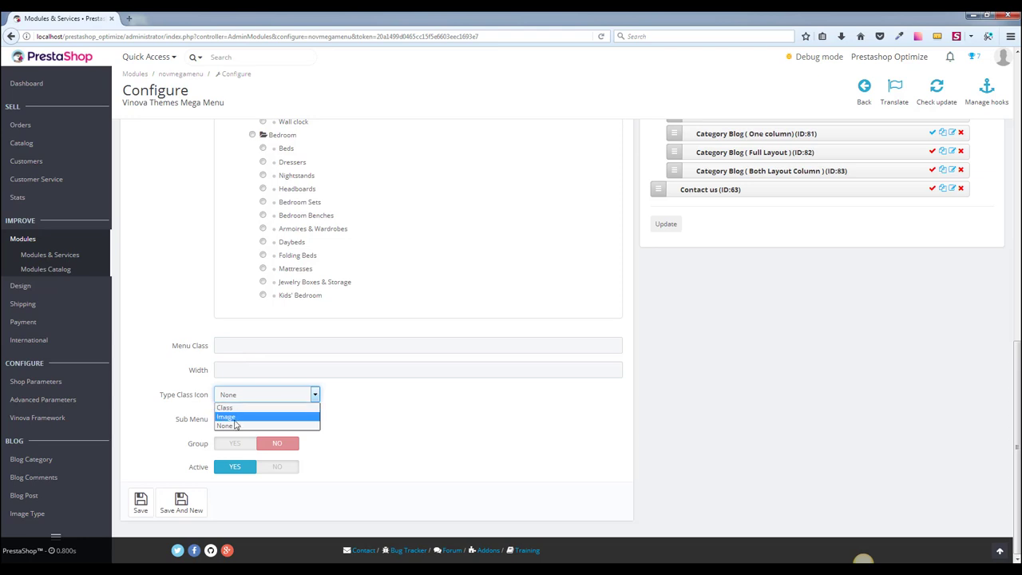
{"action": "left_click", "coordinate": [371, 435]}
{"action": "left_click", "coordinate": [267, 394]}
{"action": "left_click", "coordinate": [252, 430]}
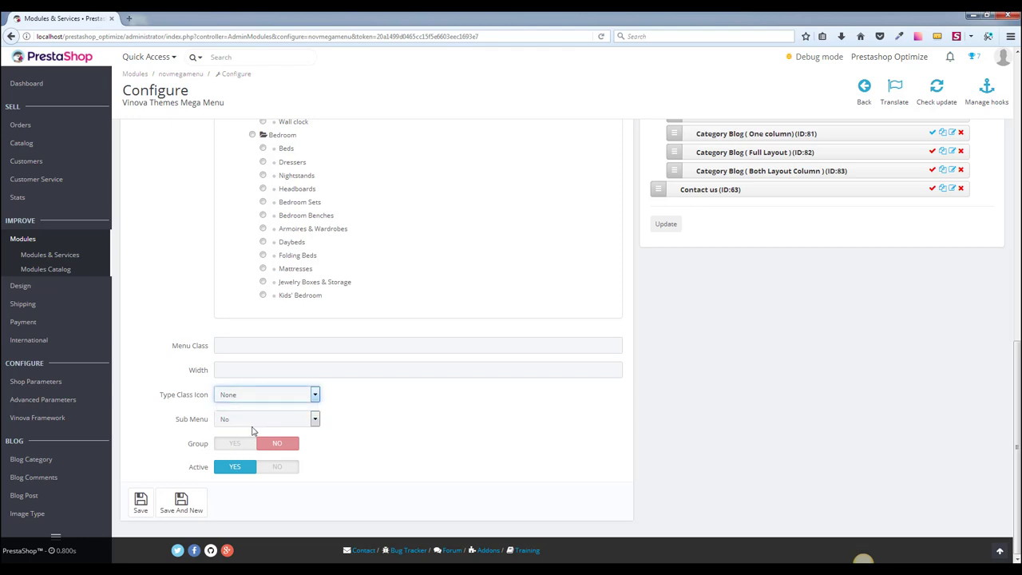
{"action": "left_click", "coordinate": [249, 427]}
{"action": "left_click", "coordinate": [247, 420]}
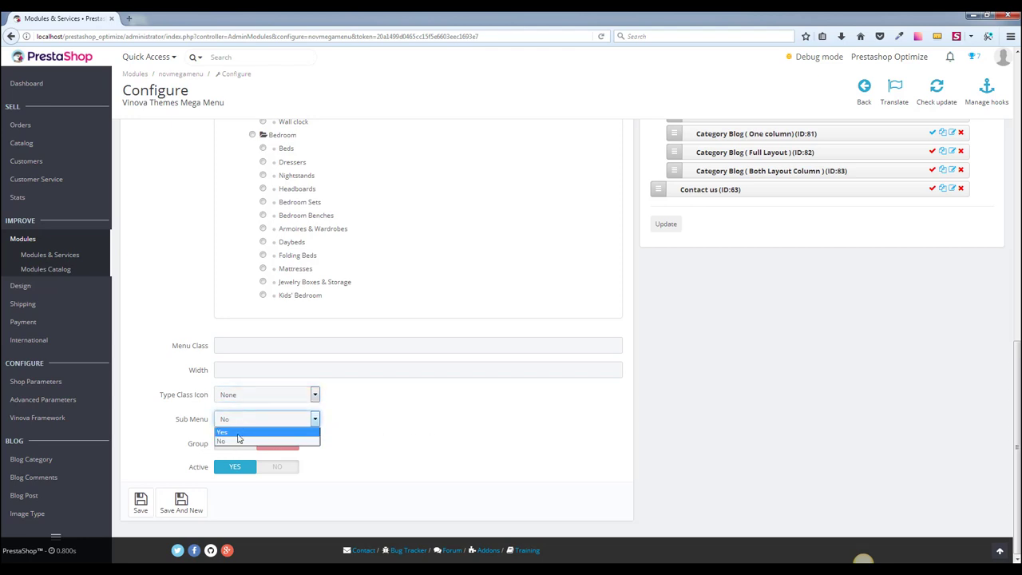
{"action": "left_click", "coordinate": [367, 431]}
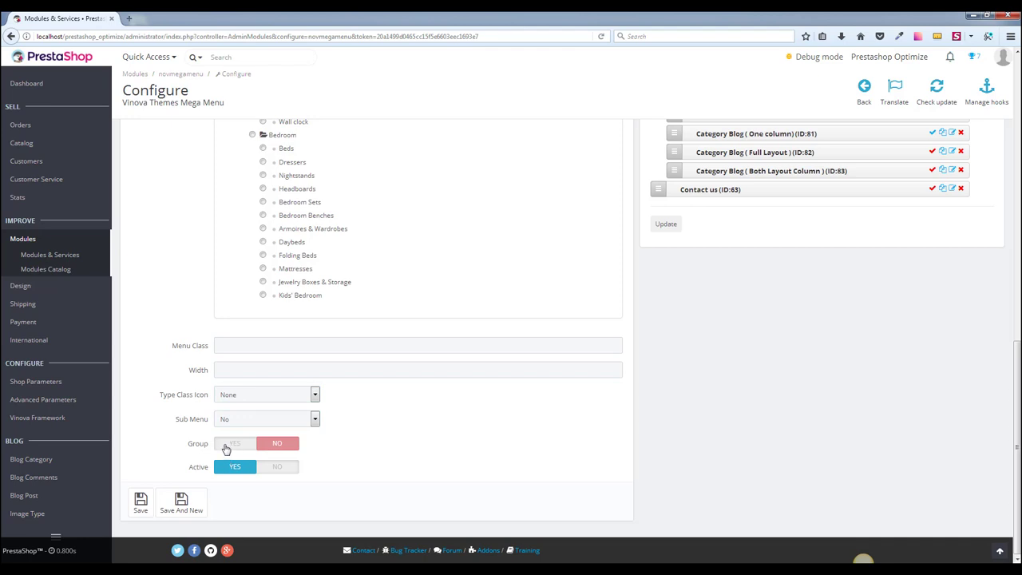
{"action": "left_click", "coordinate": [230, 447]}
{"action": "left_click", "coordinate": [286, 448]}
{"action": "left_click", "coordinate": [140, 507]}
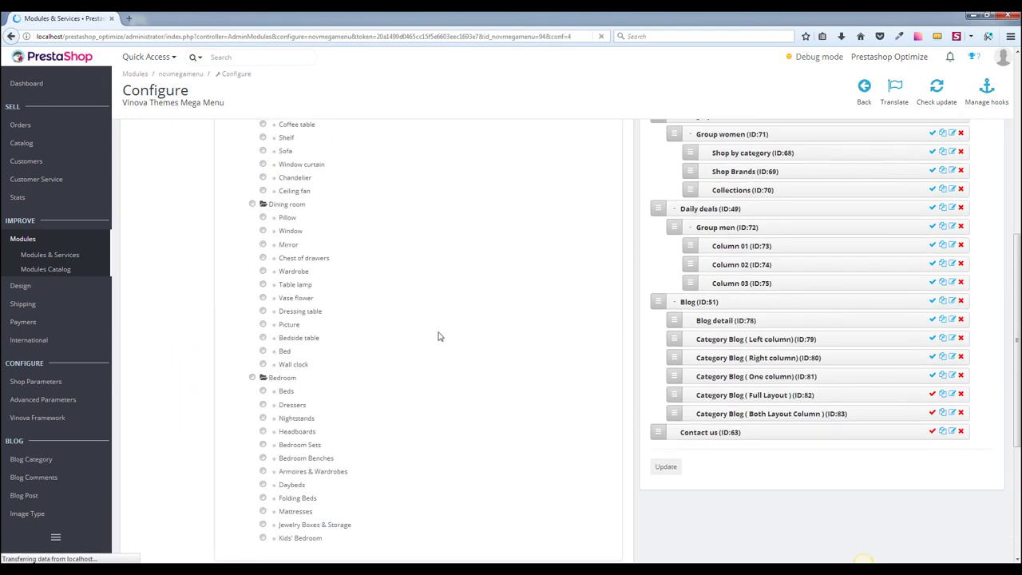
Check the megamenu link list for the saved Menu 1 item.
{"action": "scroll", "coordinate": [837, 308], "scroll_direction": "down", "scroll_amount": 10}
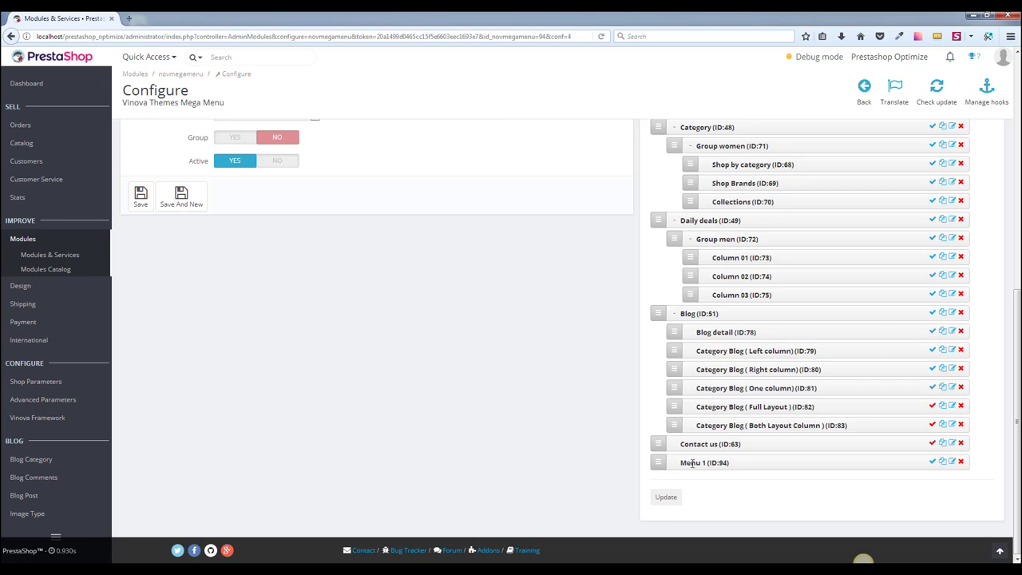
{"action": "left_click_drag", "start_coordinate": [681, 463], "coordinate": [731, 466]}
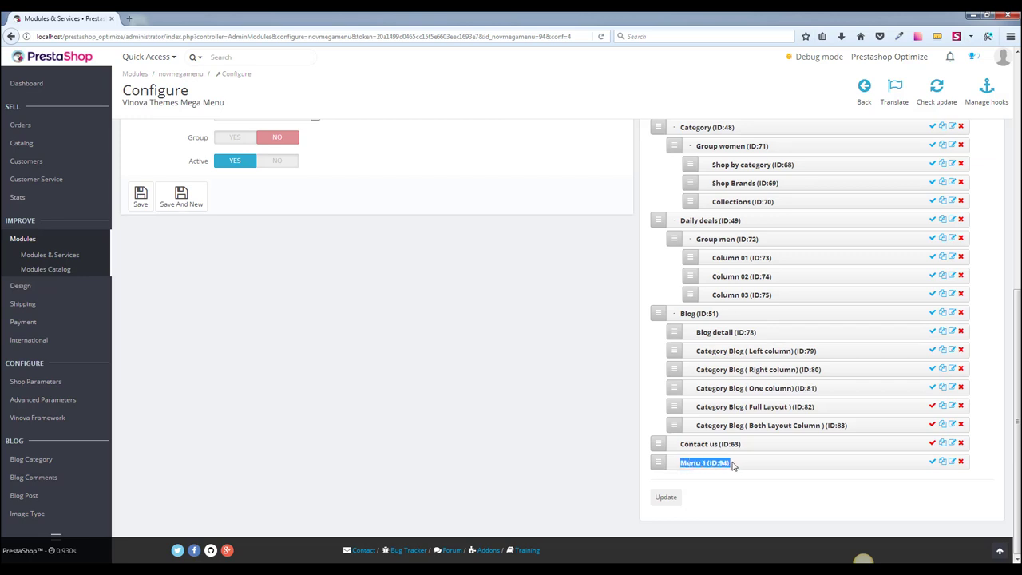
{"action": "left_click", "coordinate": [569, 423]}
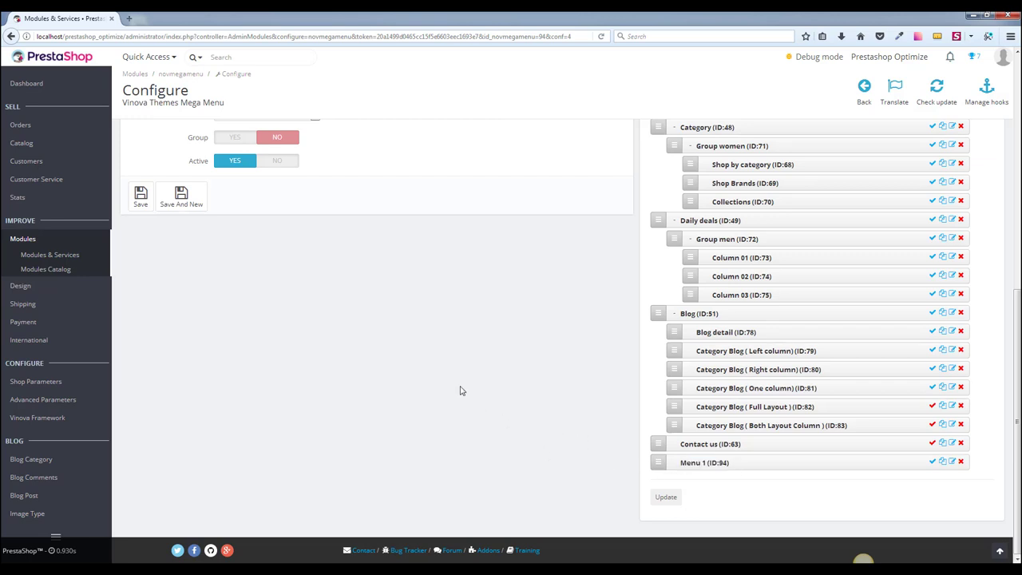
Create another new menu item titled "Menu 2" with Menu 1 as its parent.
{"action": "scroll", "coordinate": [450, 374], "scroll_direction": "up", "scroll_amount": 5}
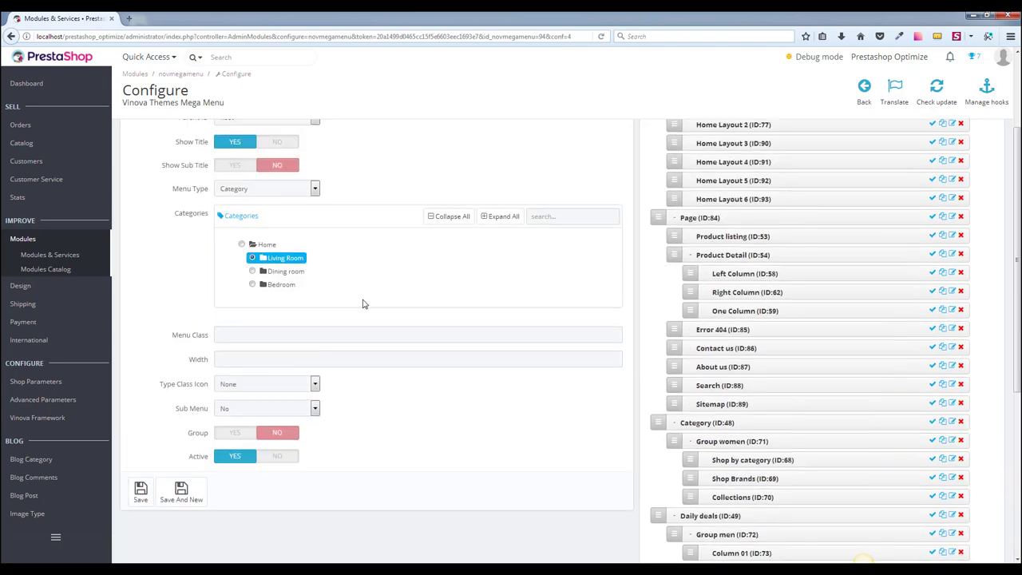
{"action": "left_click", "coordinate": [662, 199]}
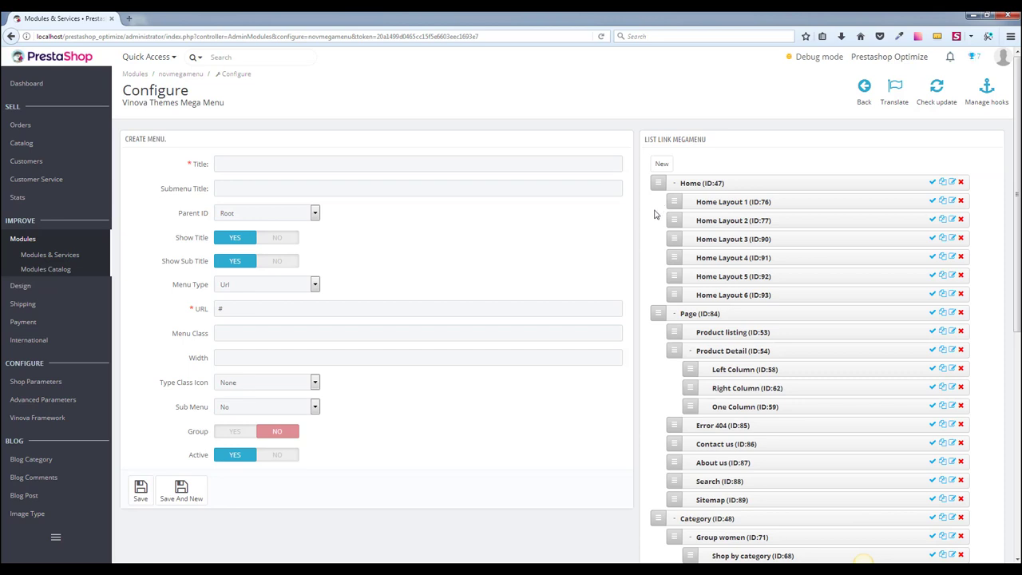
{"action": "left_click", "coordinate": [282, 162]}
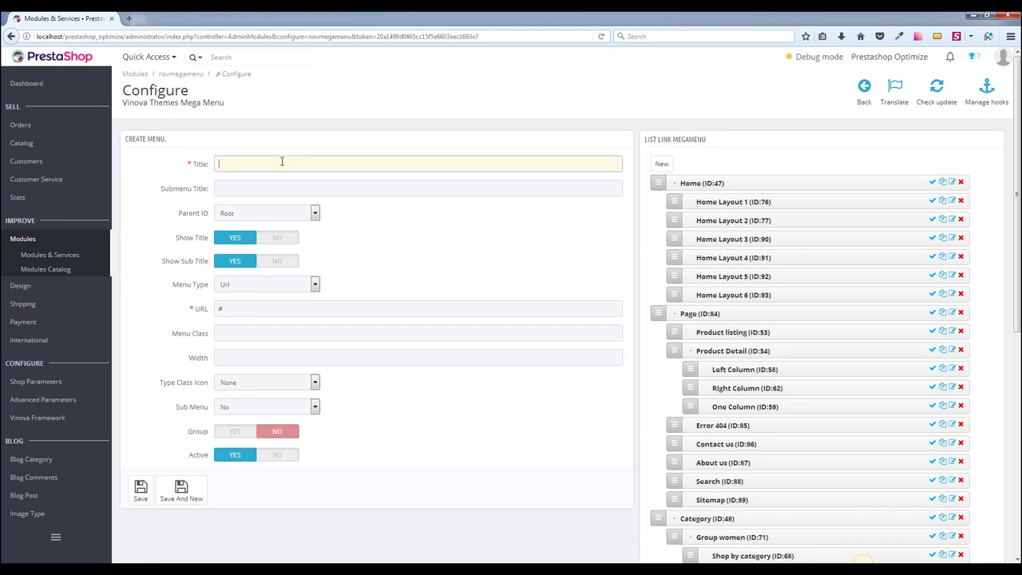
{"action": "type", "text": "Men"}
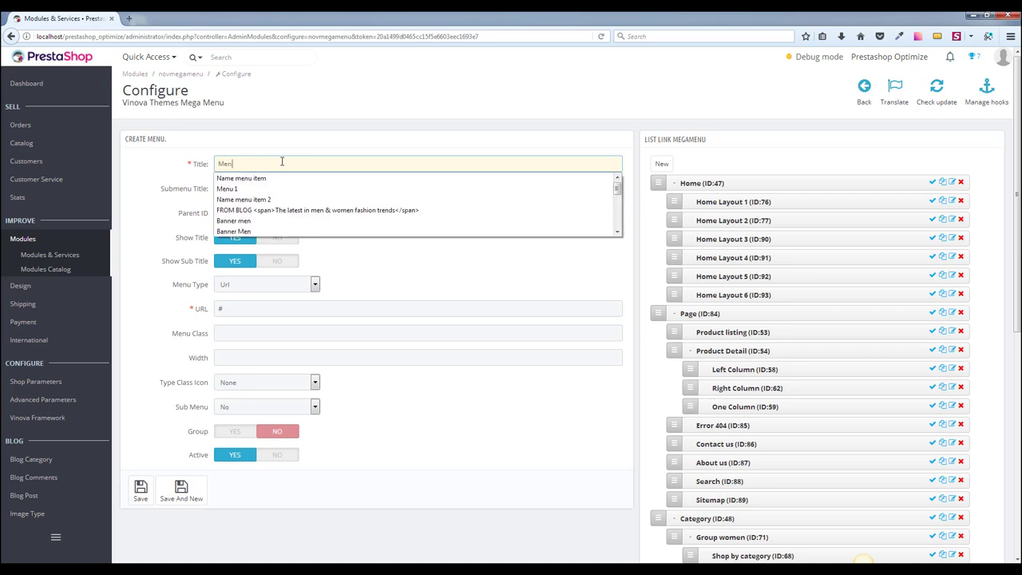
{"action": "type", "text": "u 2"}
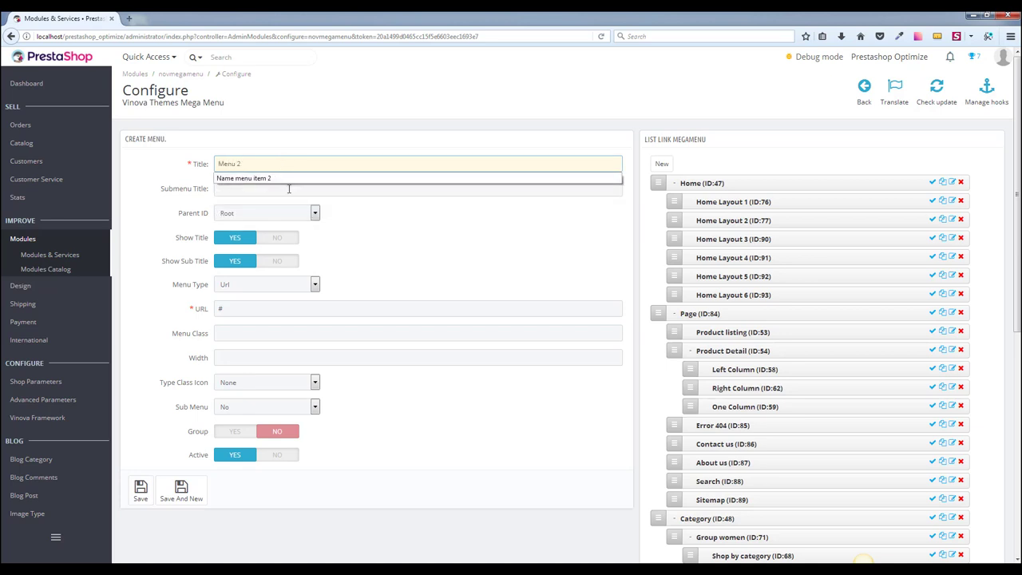
{"action": "left_click", "coordinate": [443, 227]}
{"action": "left_click", "coordinate": [257, 216]}
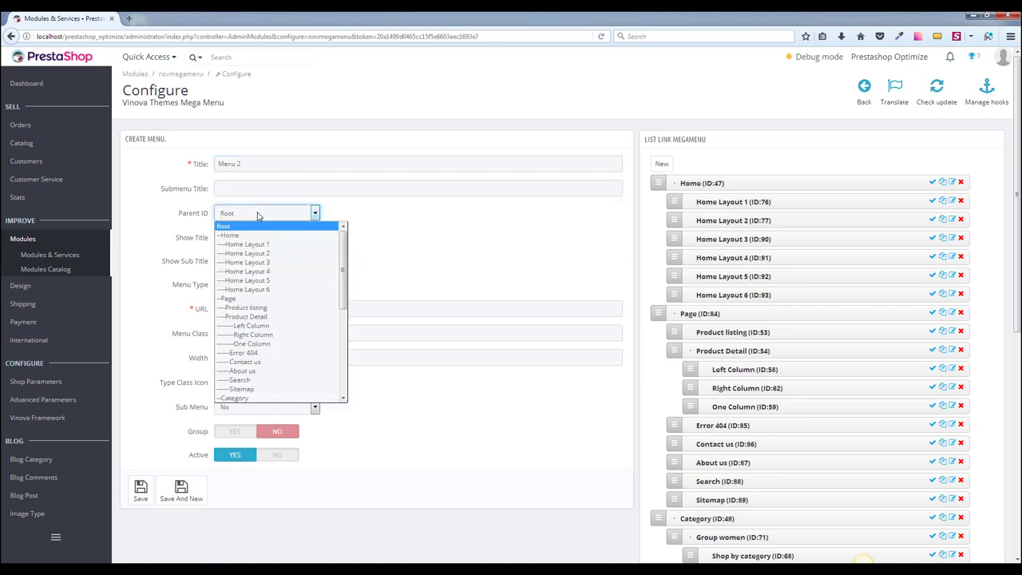
{"action": "left_click_drag", "start_coordinate": [344, 296], "coordinate": [344, 383]}
{"action": "left_click", "coordinate": [231, 397]}
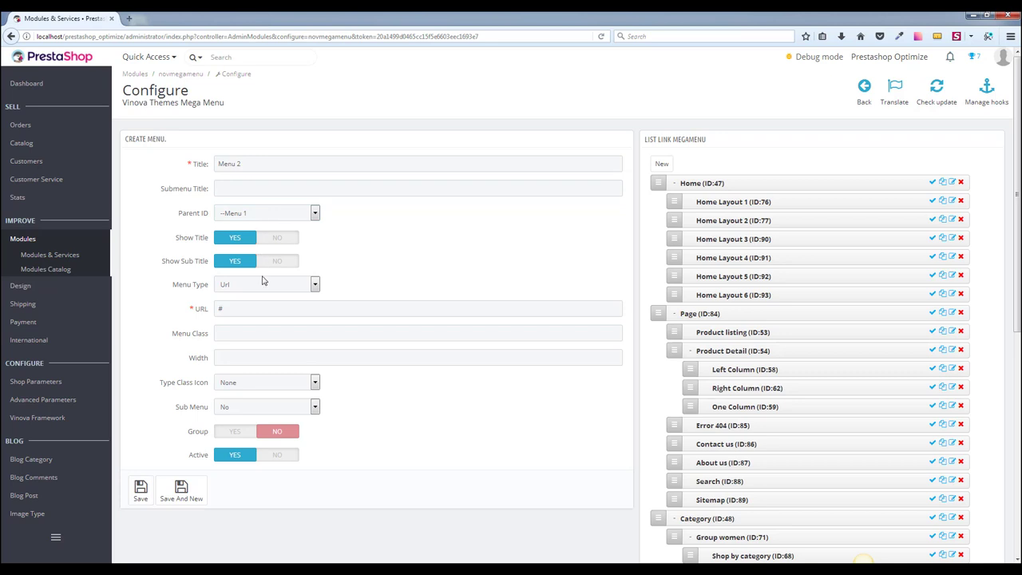
{"action": "left_click", "coordinate": [307, 286]}
{"action": "left_click", "coordinate": [244, 312]}
{"action": "left_click", "coordinate": [249, 309]}
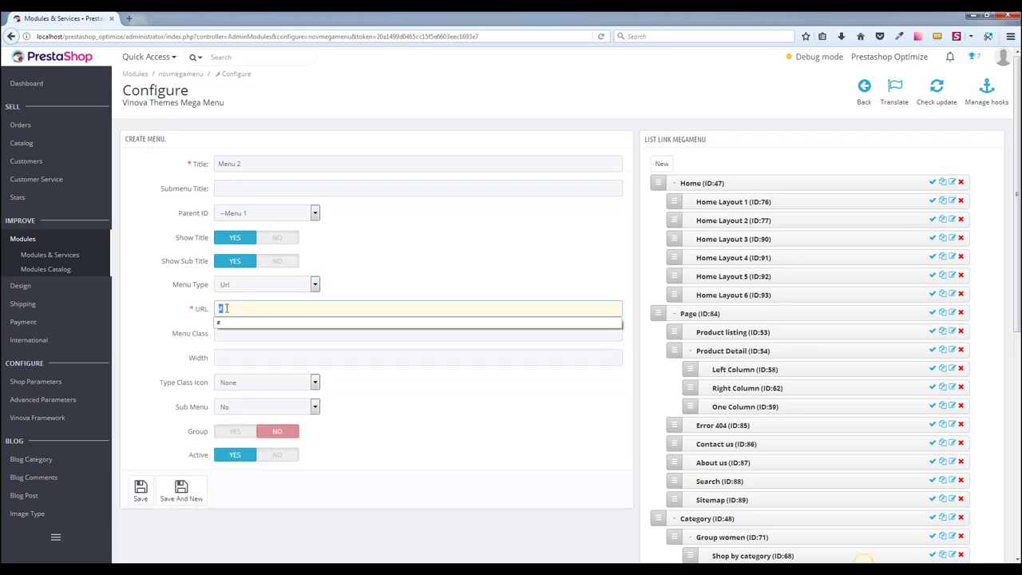
{"action": "type", "text": "http:/"}
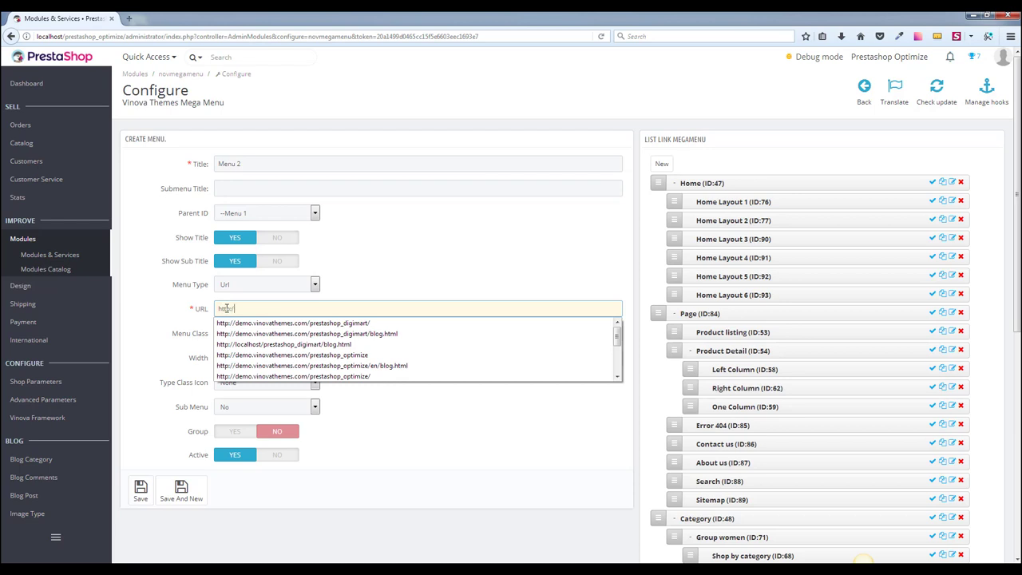
{"action": "type", "text": "/vinovathemes.com"}
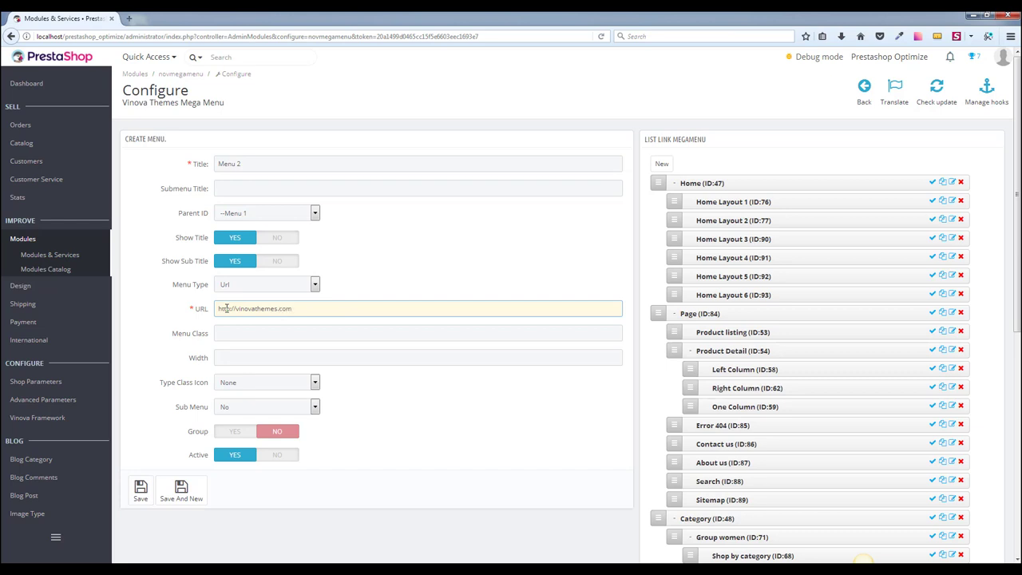
{"action": "left_click", "coordinate": [348, 334]}
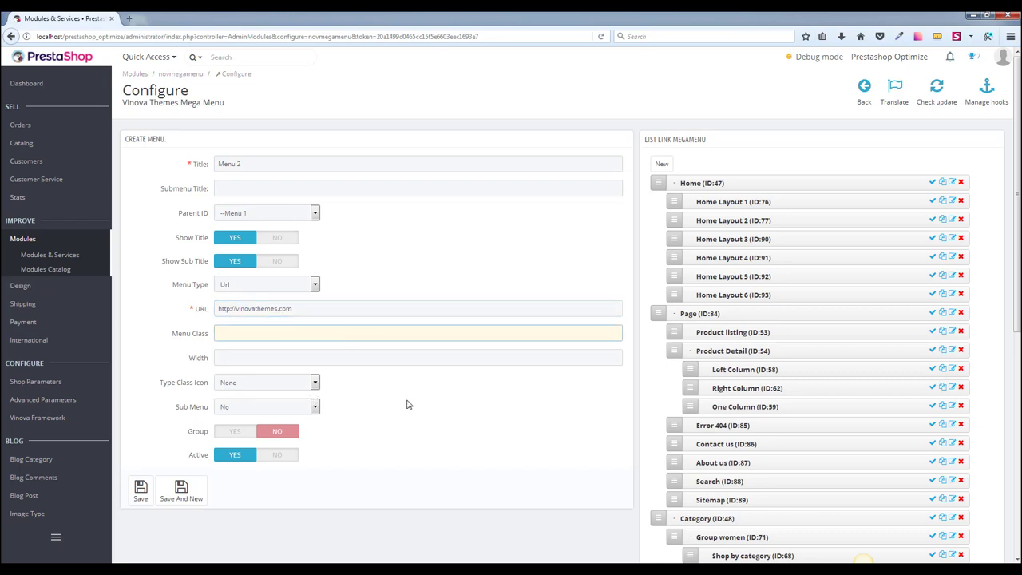
{"action": "left_click", "coordinate": [142, 491]}
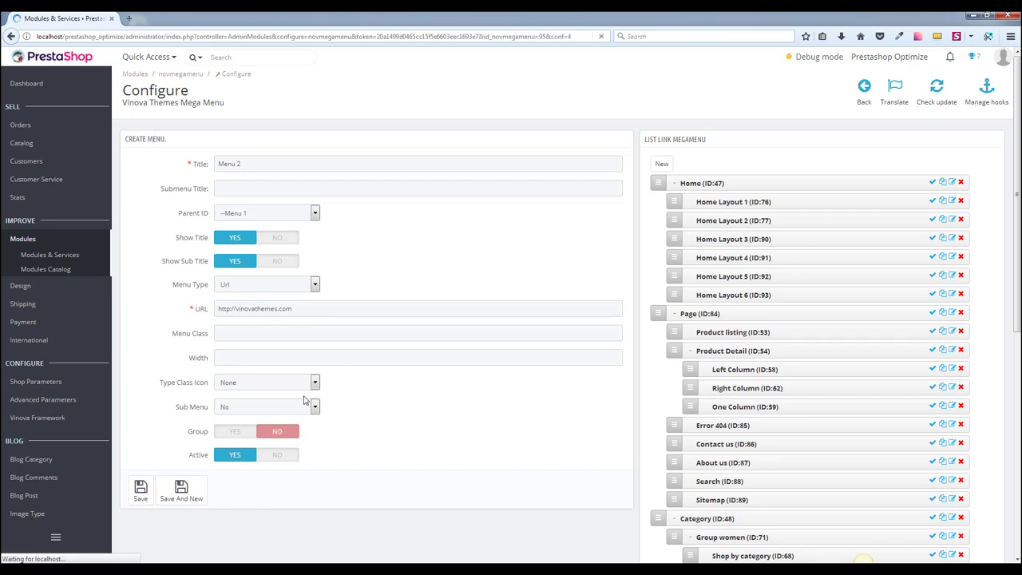
Open Menu 1 for editing from the megamenu link list.
{"action": "scroll", "coordinate": [870, 390], "scroll_direction": "down", "scroll_amount": 2}
{"action": "scroll", "coordinate": [870, 391], "scroll_direction": "down", "scroll_amount": 5}
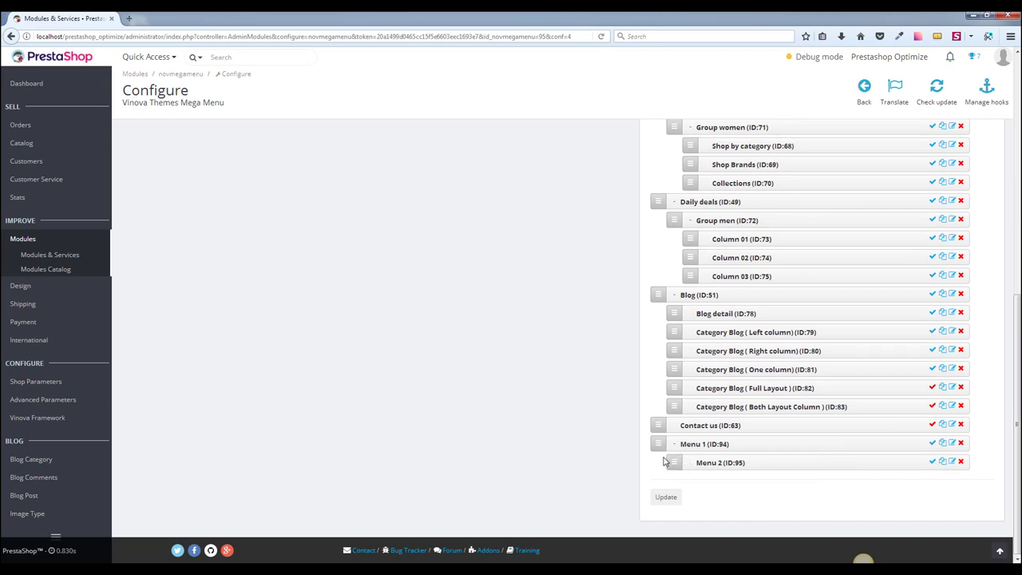
{"action": "left_click", "coordinate": [951, 444]}
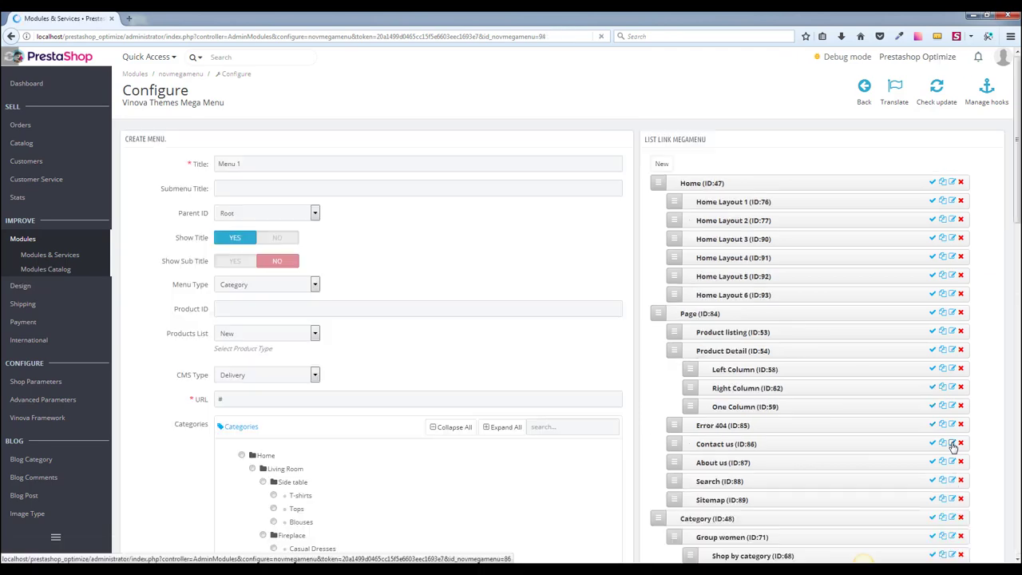
Enable the sub menu for Menu 1, set its submenu width to 300px and save the item.
{"action": "scroll", "coordinate": [363, 269], "scroll_direction": "down", "scroll_amount": 5}
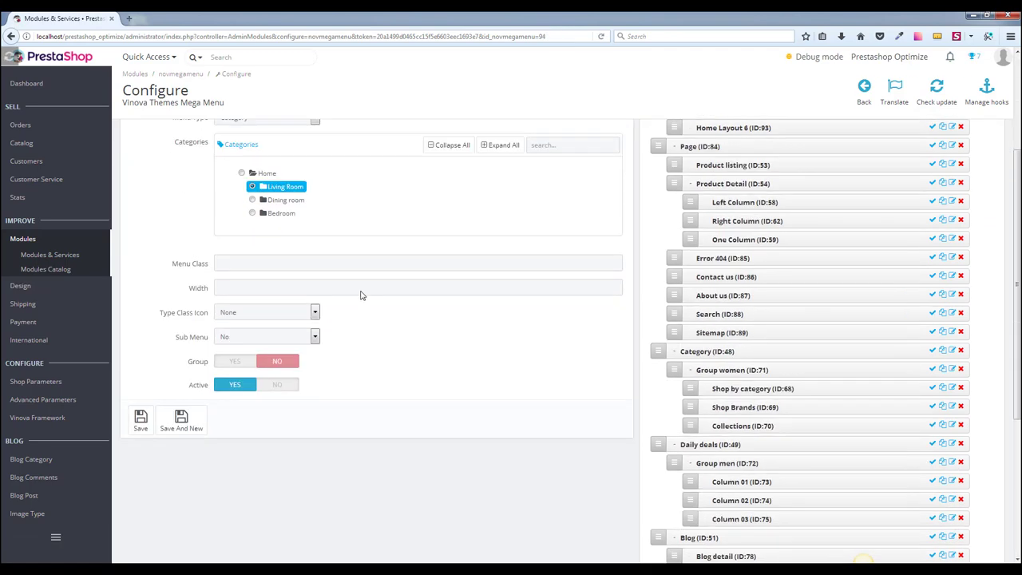
{"action": "scroll", "coordinate": [267, 309], "scroll_direction": "down", "scroll_amount": 1}
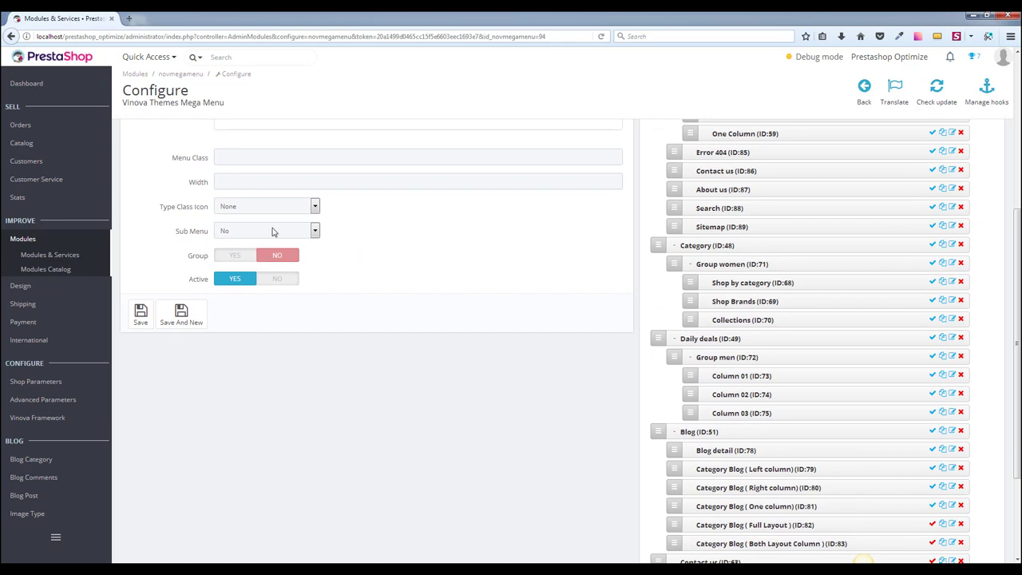
{"action": "left_click", "coordinate": [272, 231]}
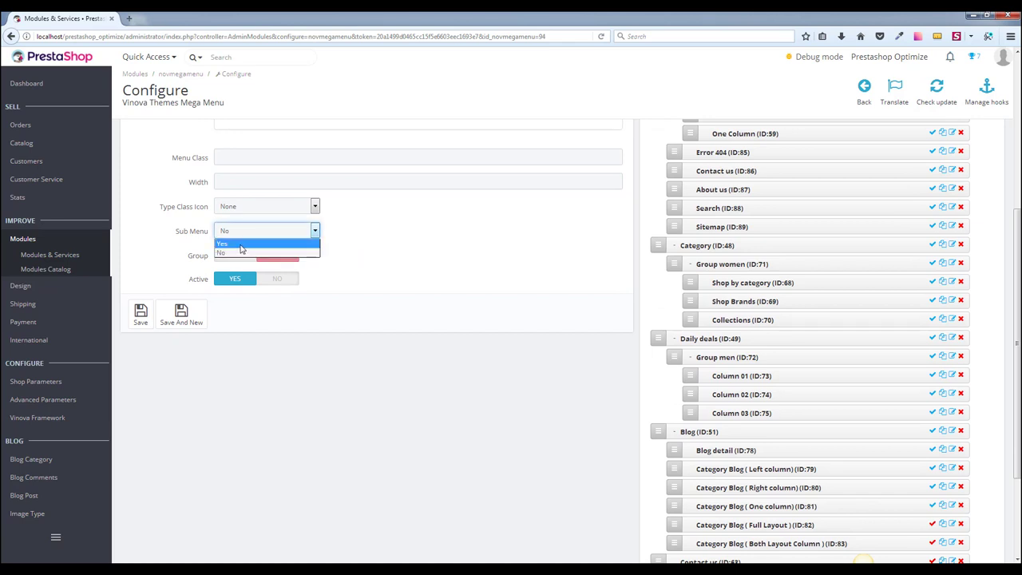
{"action": "left_click", "coordinate": [231, 243]}
{"action": "left_click", "coordinate": [400, 235]}
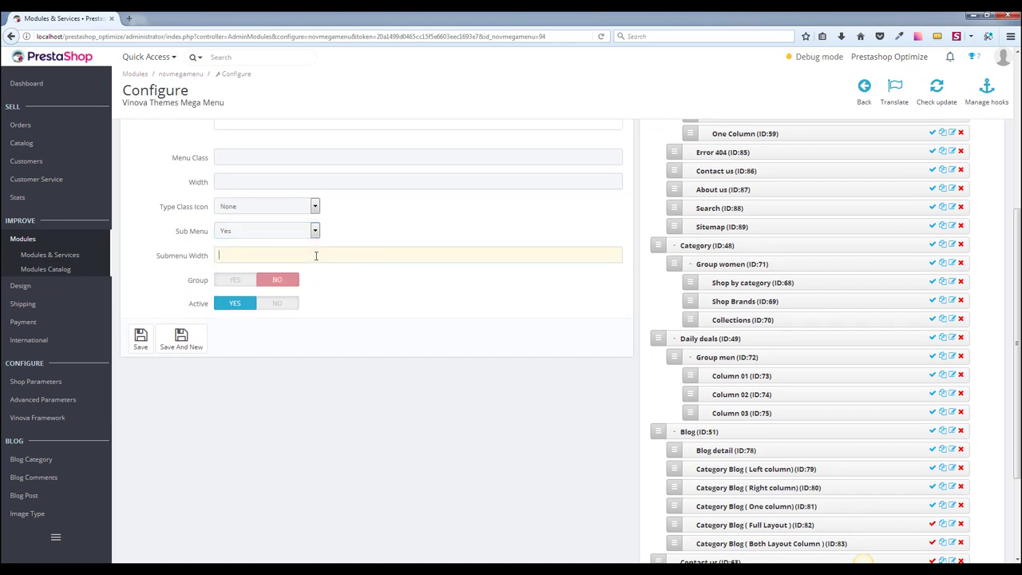
{"action": "type", "text": "300"}
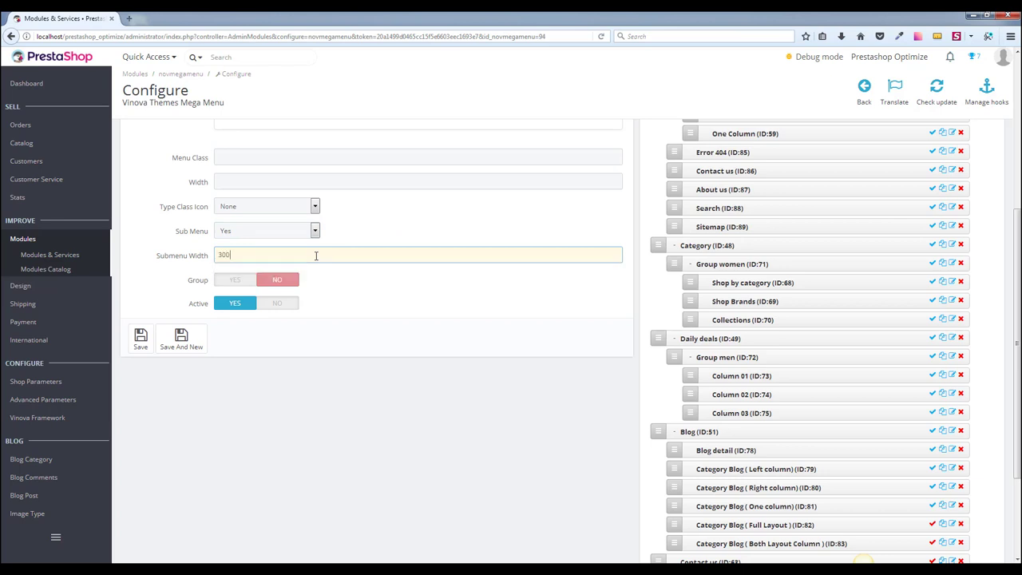
{"action": "left_click", "coordinate": [382, 292]}
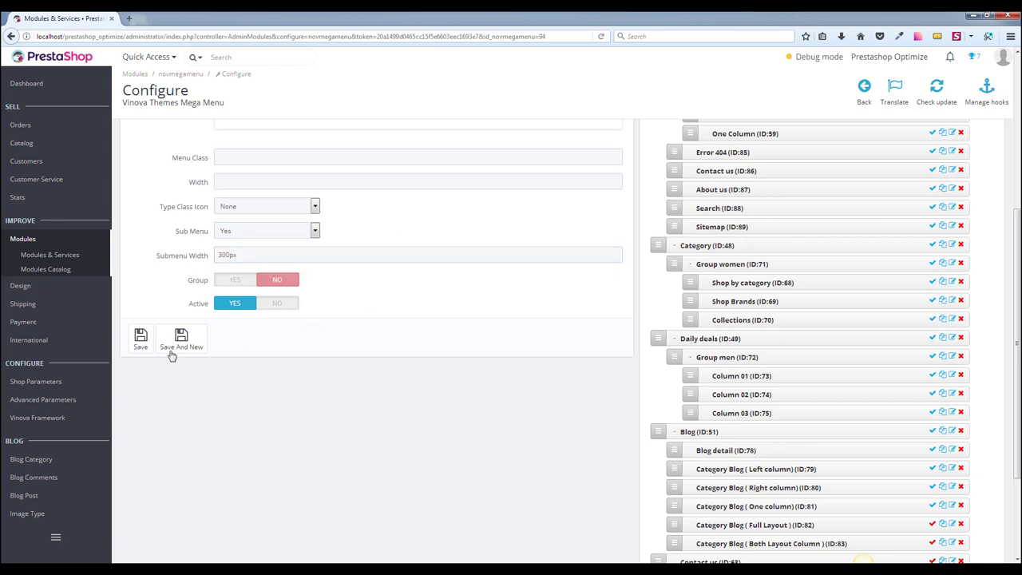
{"action": "left_click", "coordinate": [139, 339]}
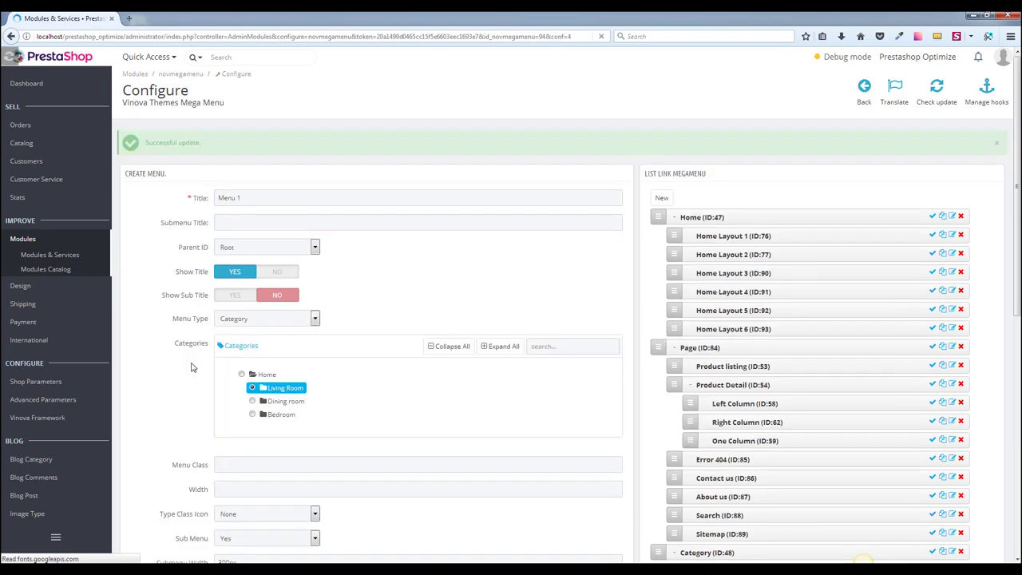
Review the megamenu list, then open the storefront in a new tab and inspect the submenus of Menu 1 and Home.
{"action": "scroll", "coordinate": [876, 403], "scroll_direction": "down", "scroll_amount": 2}
{"action": "scroll", "coordinate": [876, 403], "scroll_direction": "down", "scroll_amount": 3}
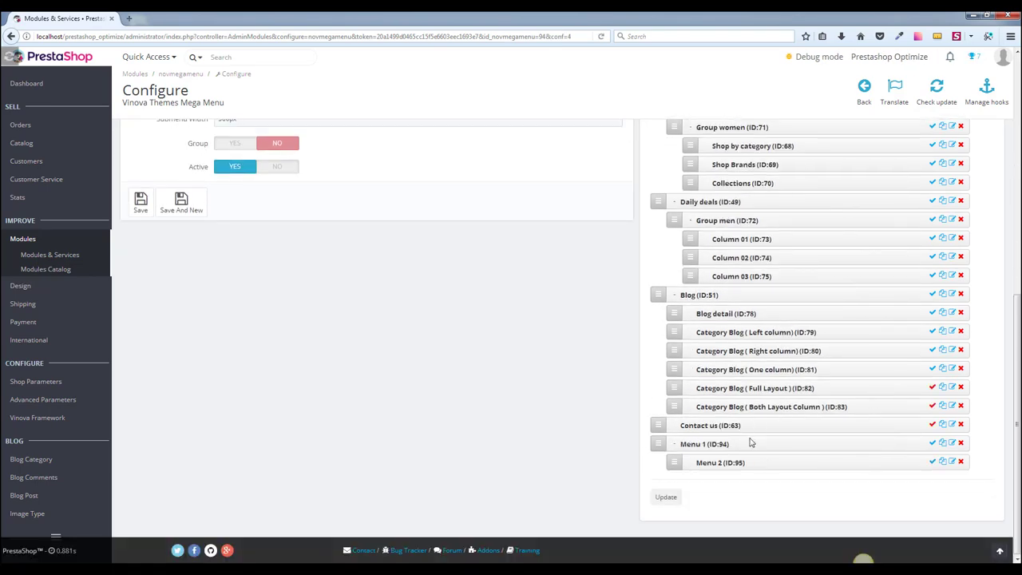
{"action": "scroll", "coordinate": [978, 323], "scroll_direction": "up", "scroll_amount": 4}
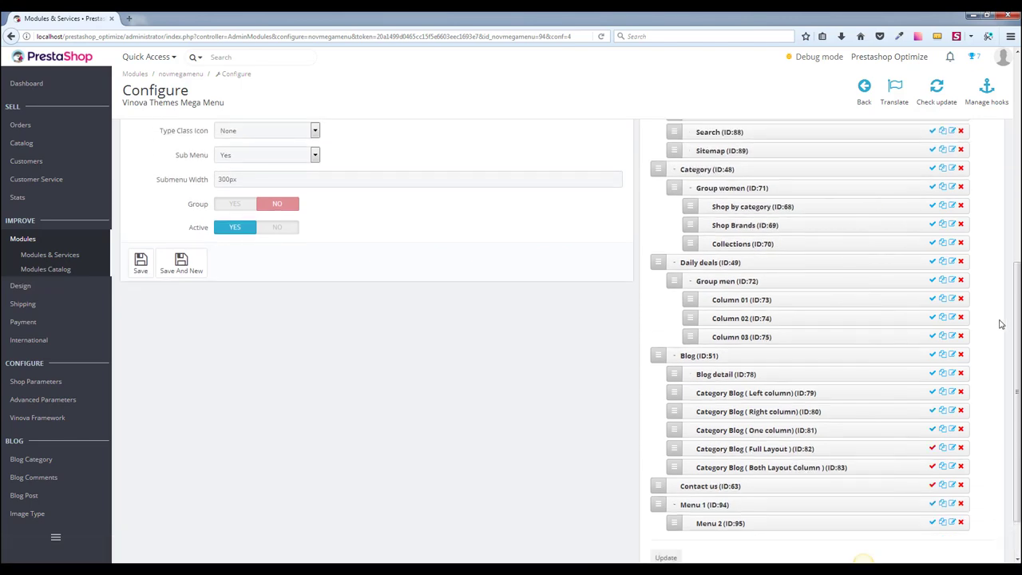
{"action": "scroll", "coordinate": [1017, 311], "scroll_direction": "up", "scroll_amount": 1}
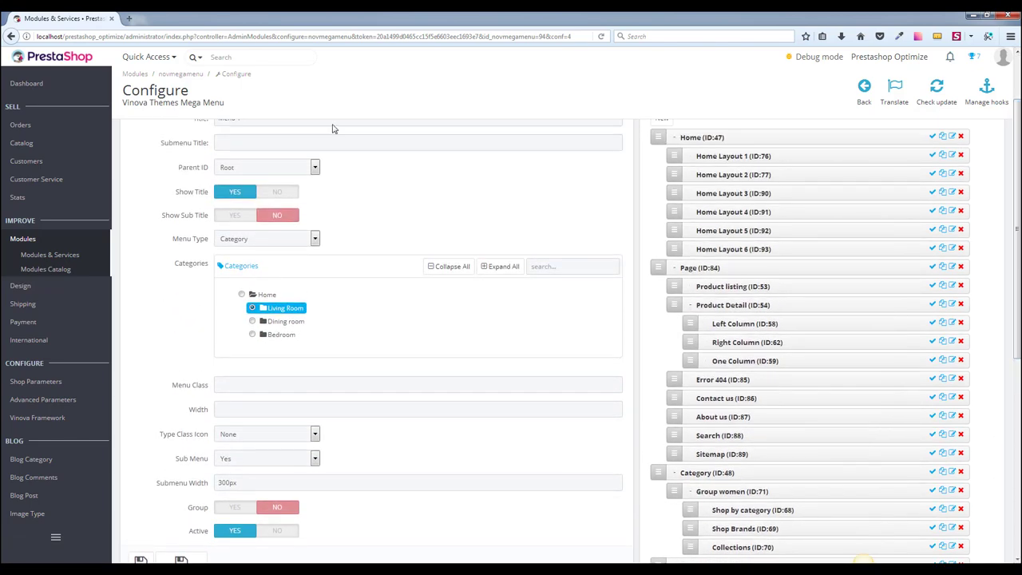
{"action": "left_click", "coordinate": [888, 58]}
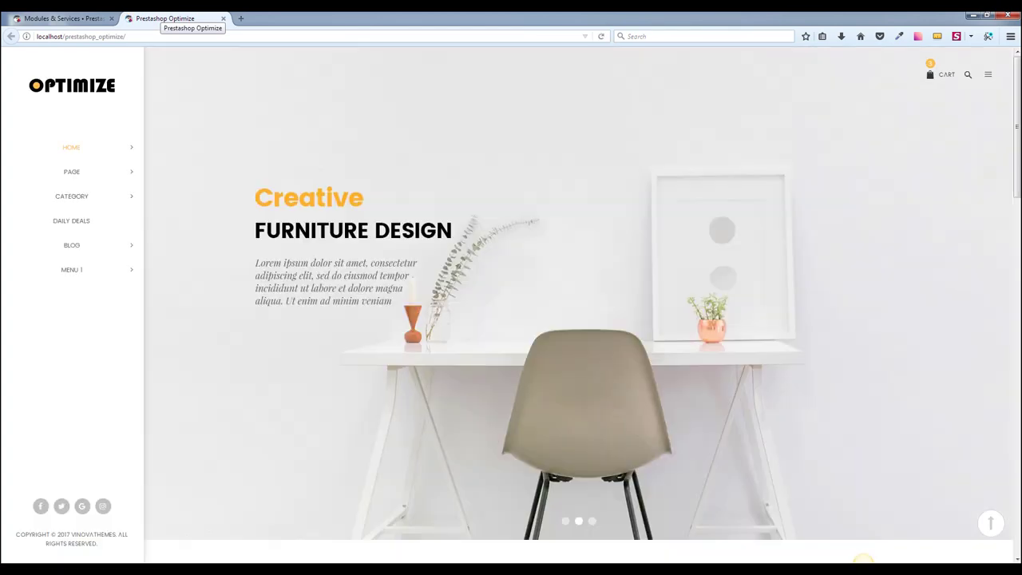
{"action": "mouse_move", "coordinate": [75, 269]}
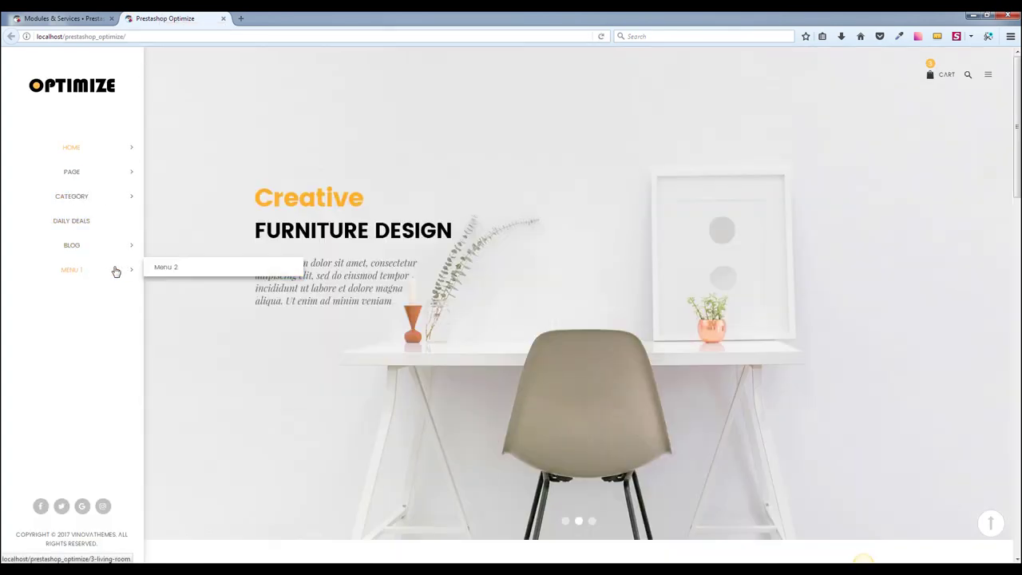
{"action": "mouse_move", "coordinate": [117, 146]}
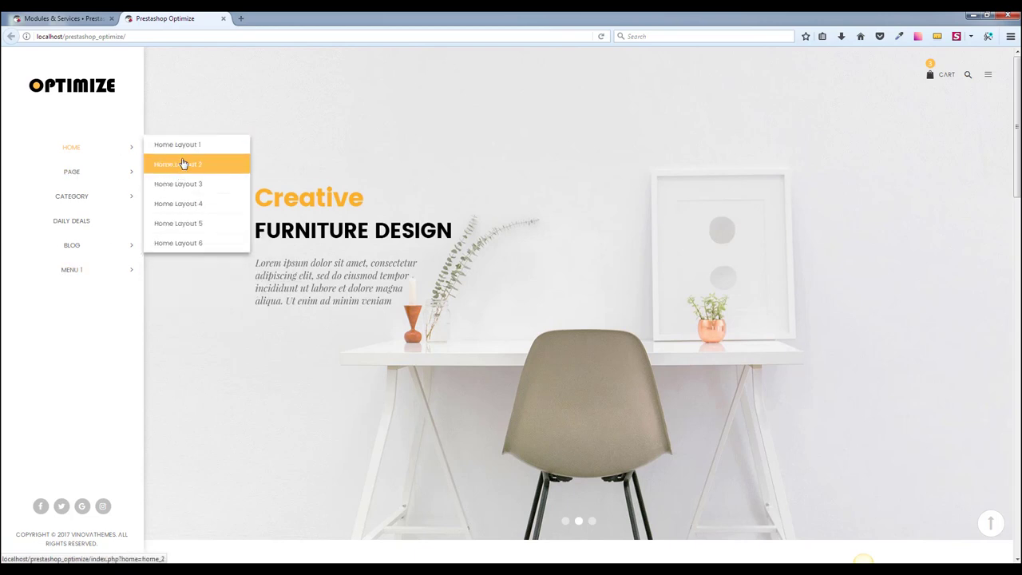
Switch the storefront to Home Layout 1 and inspect the dropdowns in its horizontal menu.
{"action": "left_click", "coordinate": [185, 152]}
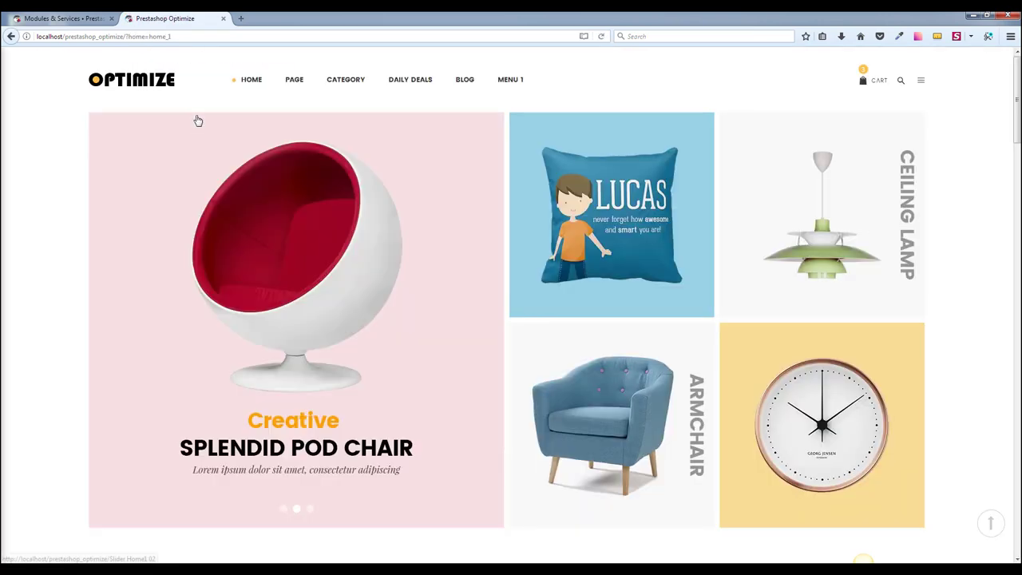
{"action": "mouse_move", "coordinate": [249, 86]}
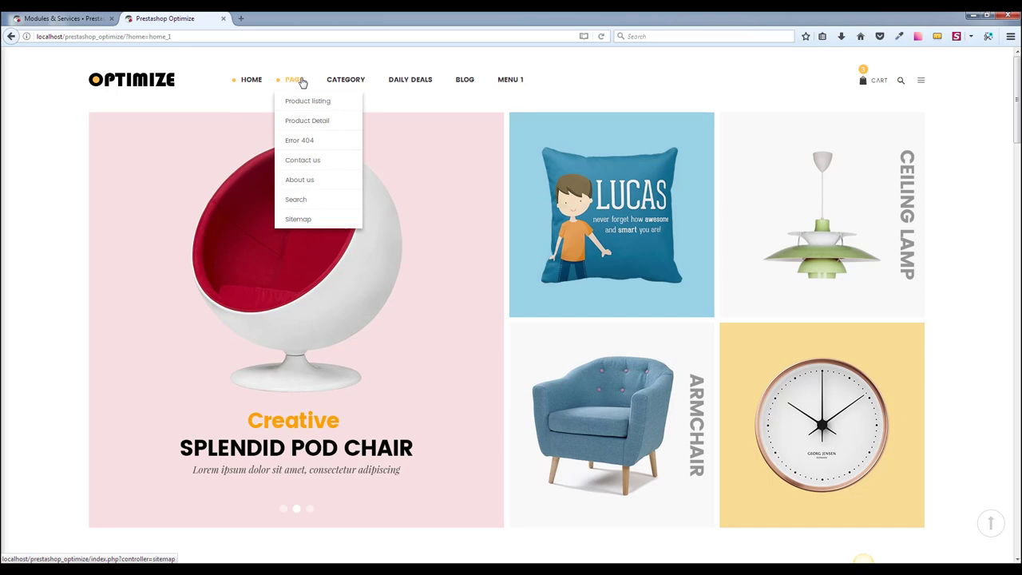
{"action": "mouse_move", "coordinate": [459, 83]}
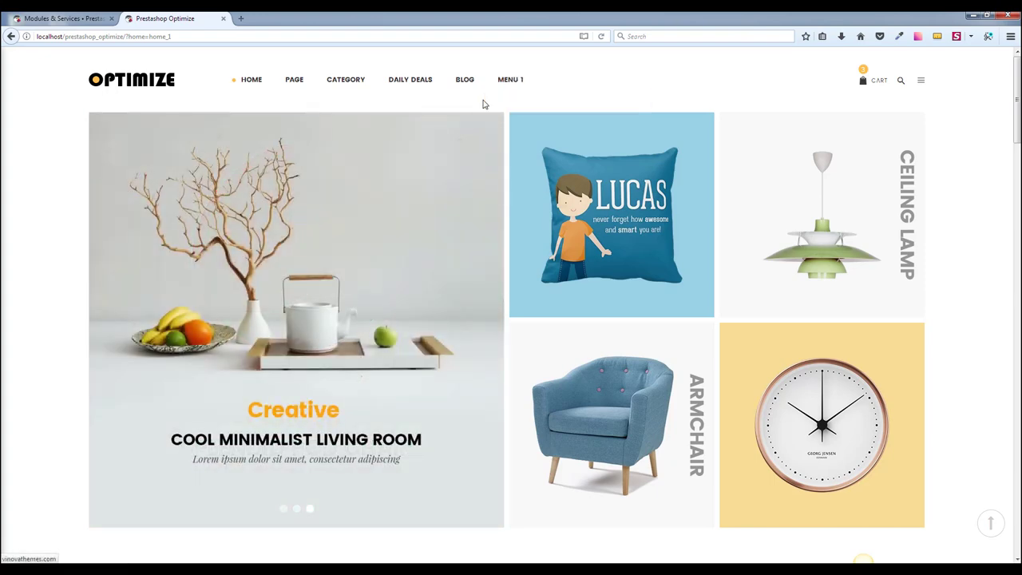
Return to the mega menu configuration, move Menu 2 out of Menu 1 to the root level and update the list.
{"action": "left_click", "coordinate": [64, 19]}
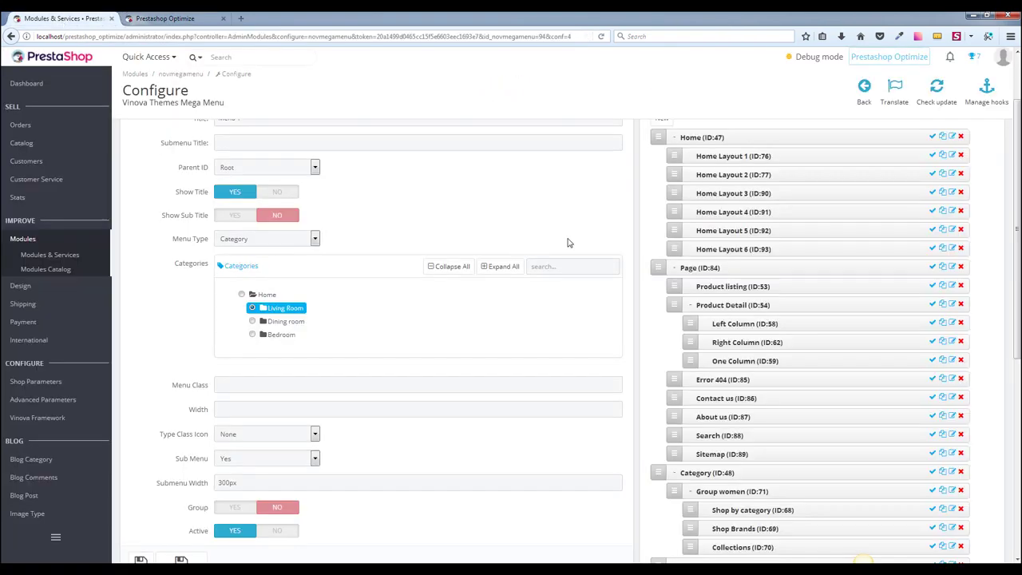
{"action": "scroll", "coordinate": [679, 264], "scroll_direction": "down", "scroll_amount": 5}
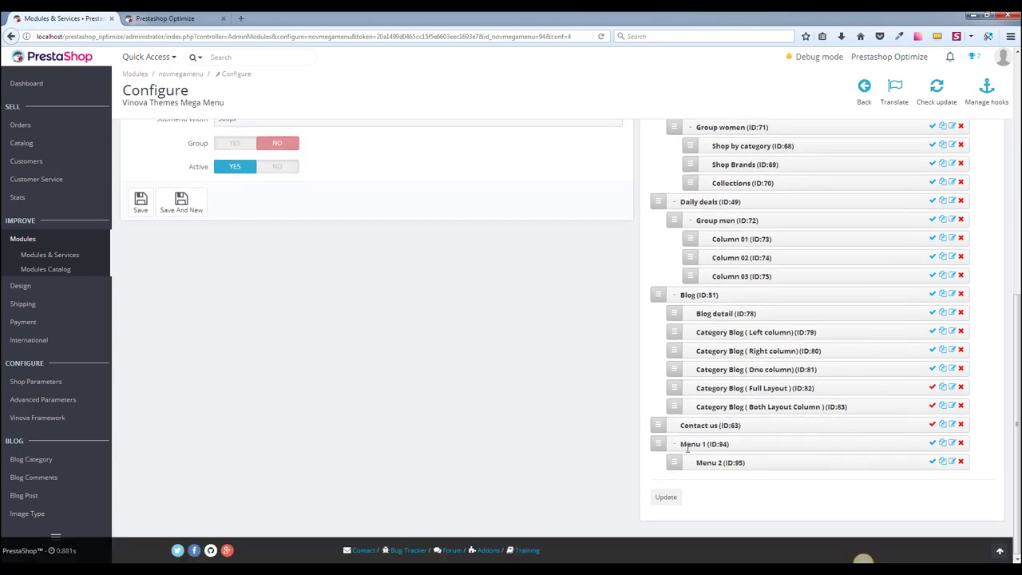
{"action": "mouse_move", "coordinate": [673, 461]}
{"action": "left_mouse_down"}
{"action": "mouse_move", "coordinate": [653, 462]}
{"action": "mouse_move", "coordinate": [675, 464]}
{"action": "mouse_move", "coordinate": [667, 476]}
{"action": "left_mouse_up"}
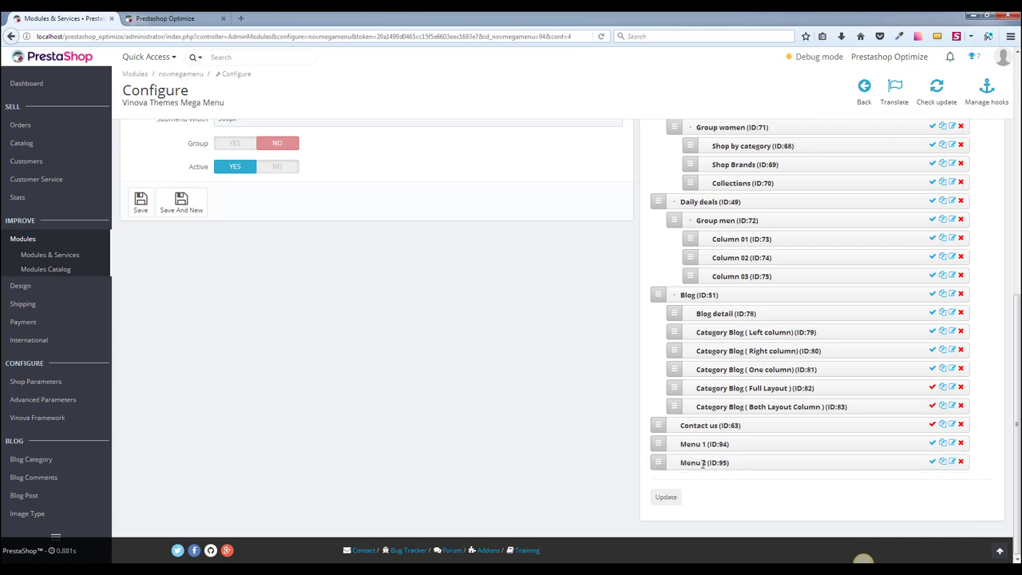
{"action": "left_click", "coordinate": [668, 496]}
Reload the storefront's home_1 page and check the main menu for Menu 1 and Menu 2.
{"action": "left_click", "coordinate": [188, 19]}
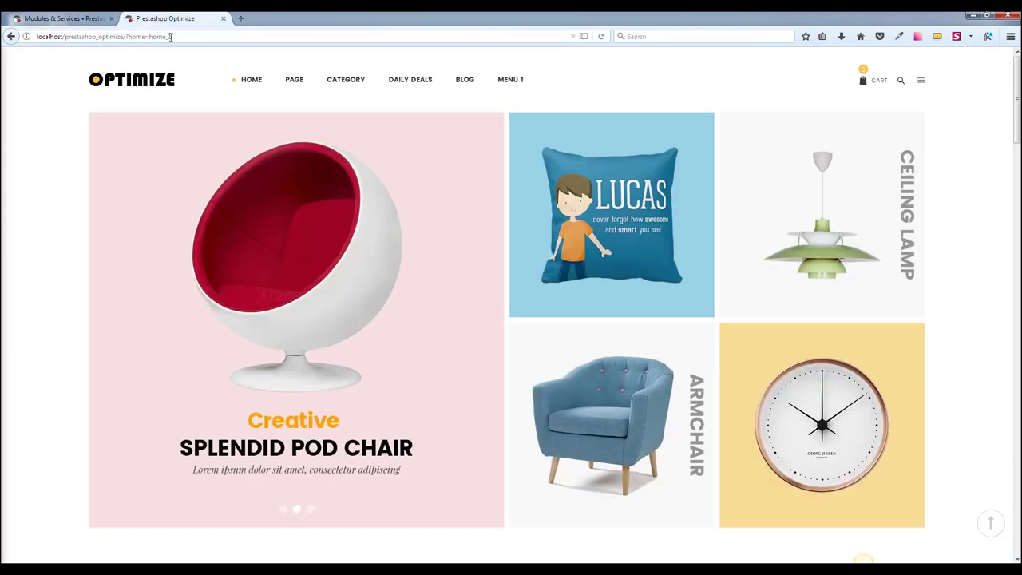
{"action": "type", "text": "1"}
{"action": "key", "text": "Return"}
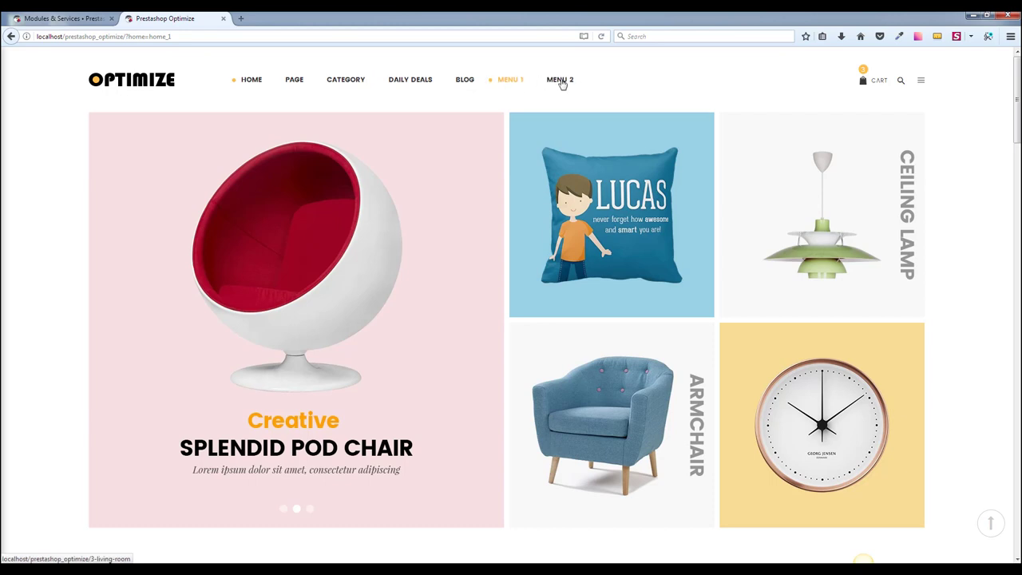
Back in the mega menu configuration, nest Menu 2 under Menu 1, place Menu 1 above Contact us and update the list.
{"action": "left_click", "coordinate": [72, 19]}
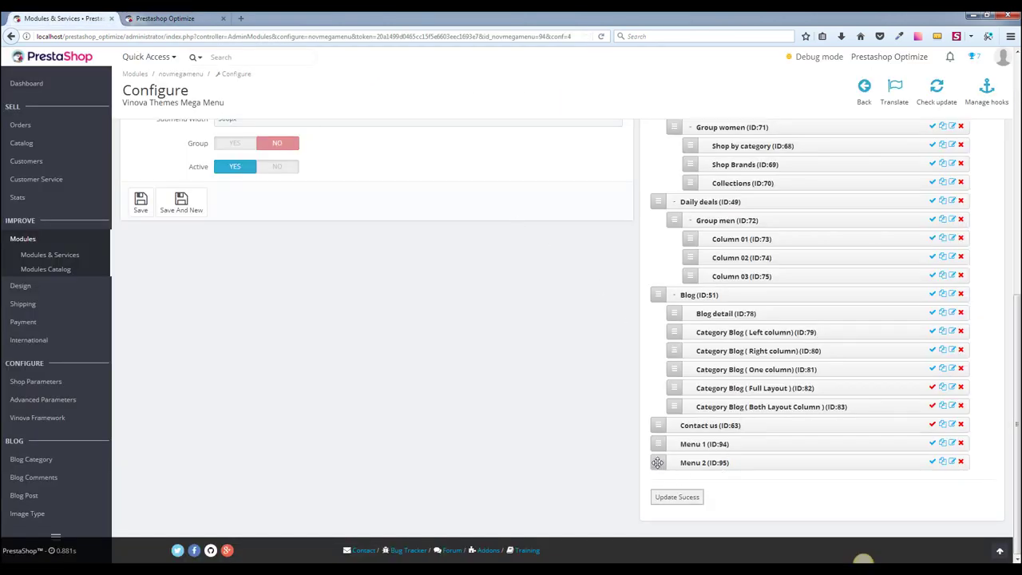
{"action": "mouse_move", "coordinate": [657, 462]}
{"action": "left_mouse_down"}
{"action": "mouse_move", "coordinate": [673, 458]}
{"action": "mouse_move", "coordinate": [657, 424]}
{"action": "left_mouse_up"}
{"action": "left_click_drag", "start_coordinate": [655, 422], "coordinate": [656, 424]}
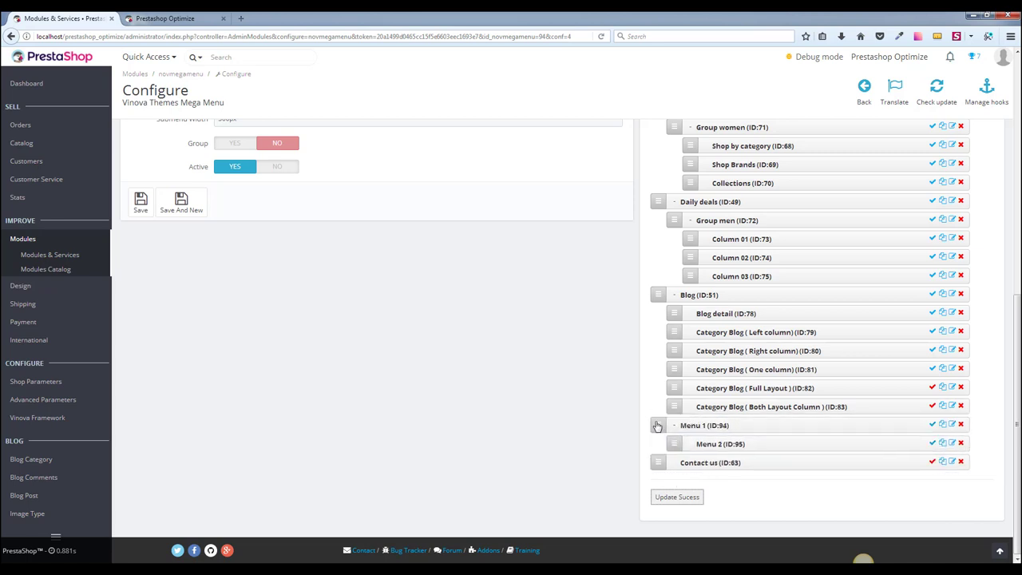
{"action": "left_click", "coordinate": [667, 498]}
Activate the root-level Contact us item and reload the storefront to check the main menu.
{"action": "left_click", "coordinate": [934, 465]}
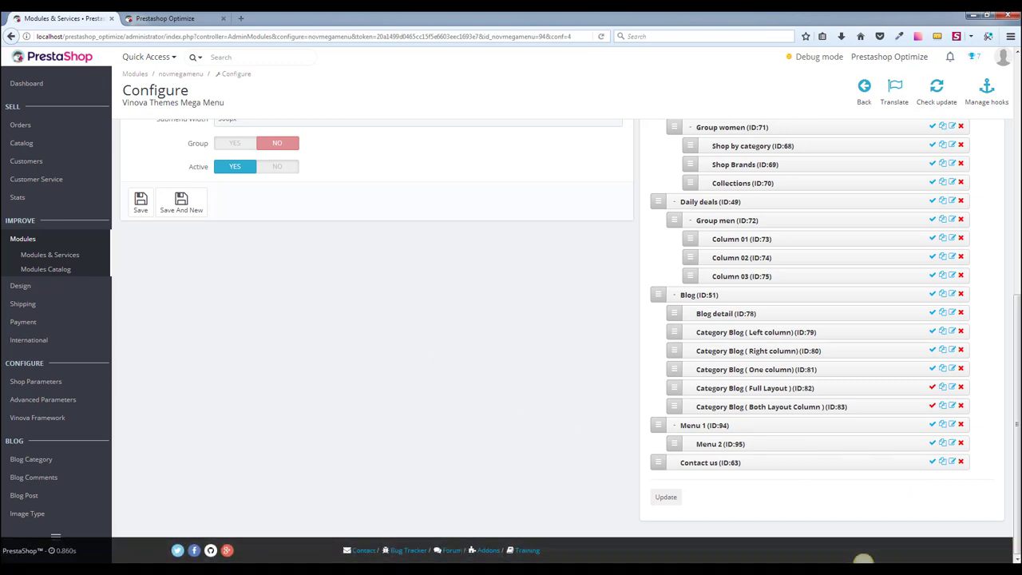
{"action": "left_click", "coordinate": [165, 17]}
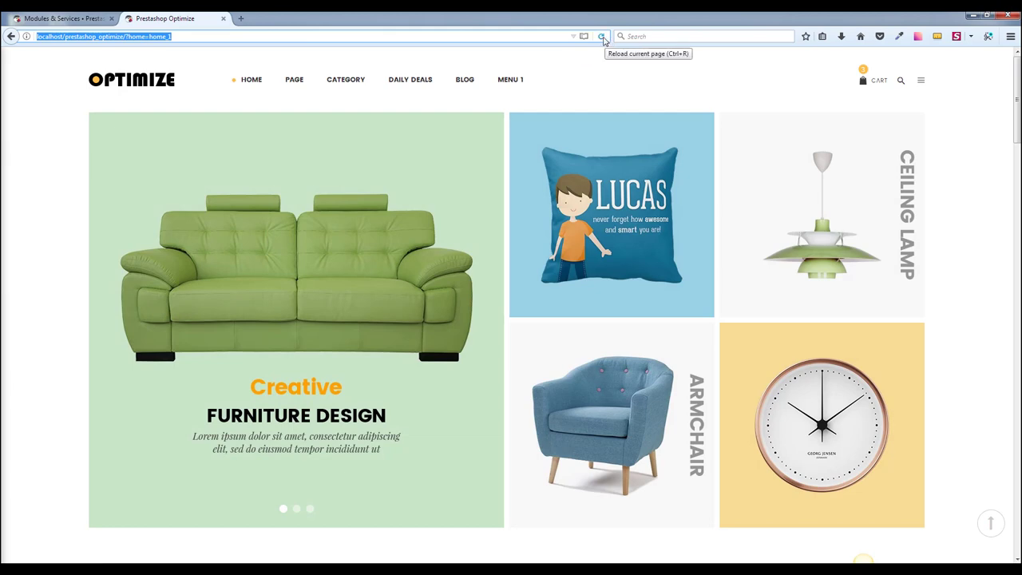
{"action": "left_click", "coordinate": [602, 38]}
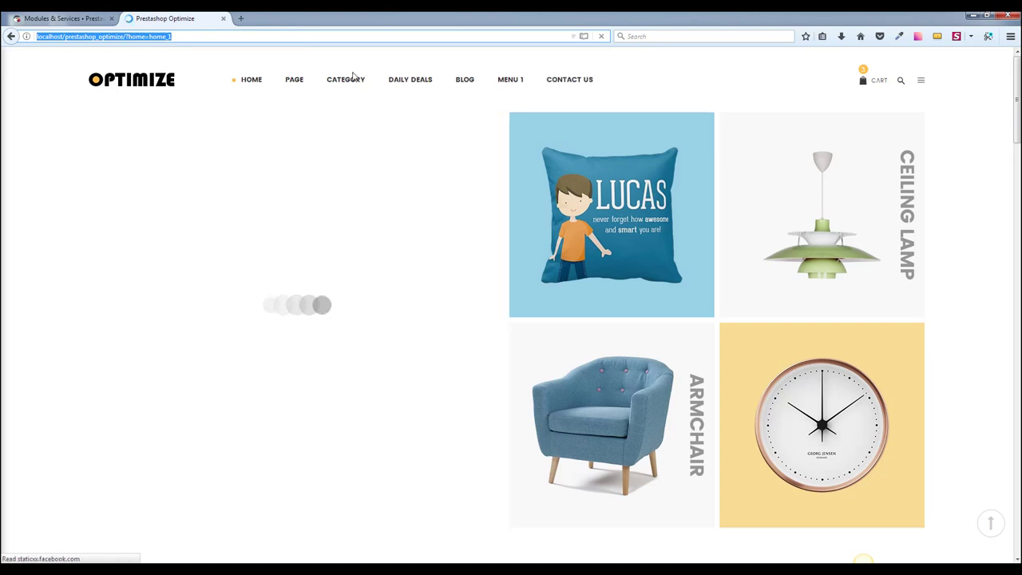
{"action": "mouse_move", "coordinate": [515, 82]}
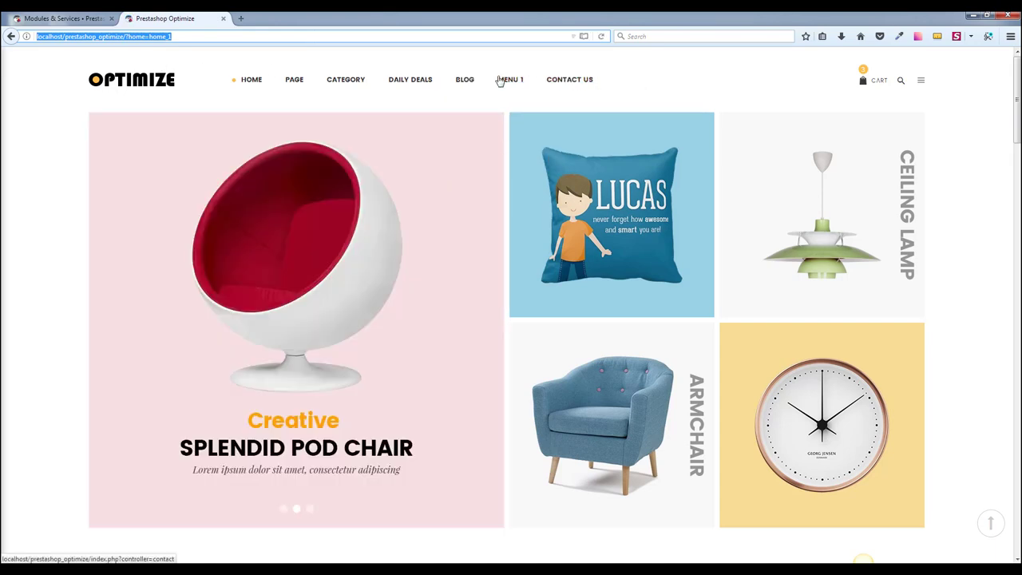
{"action": "mouse_move", "coordinate": [445, 78]}
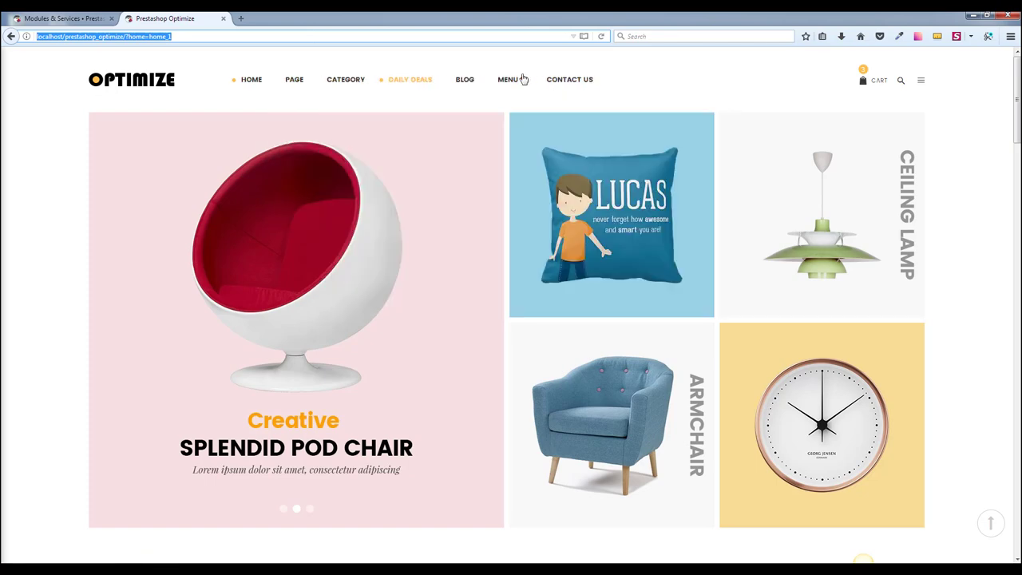
{"action": "left_click", "coordinate": [69, 19]}
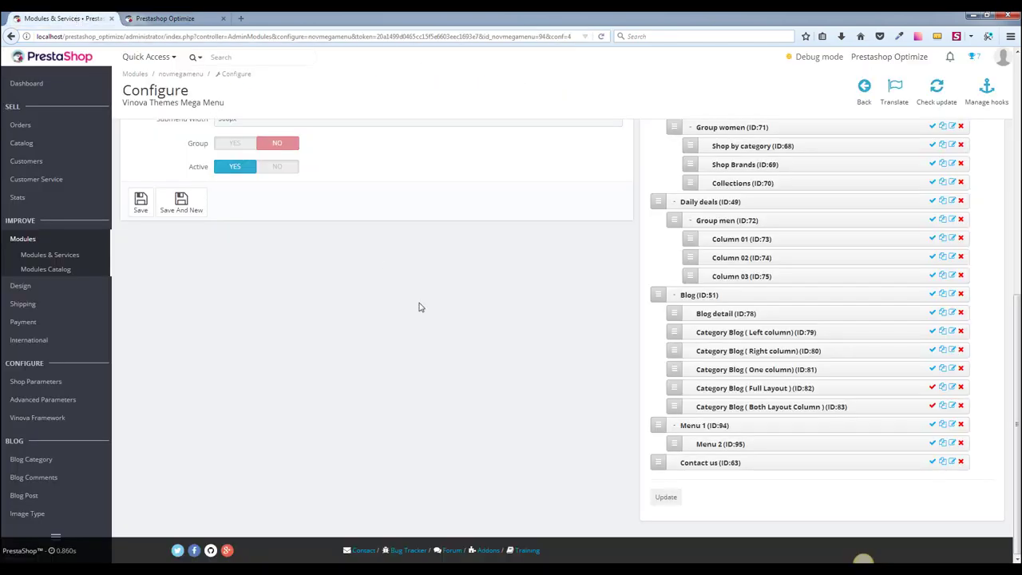
{"action": "left_click", "coordinate": [863, 559]}
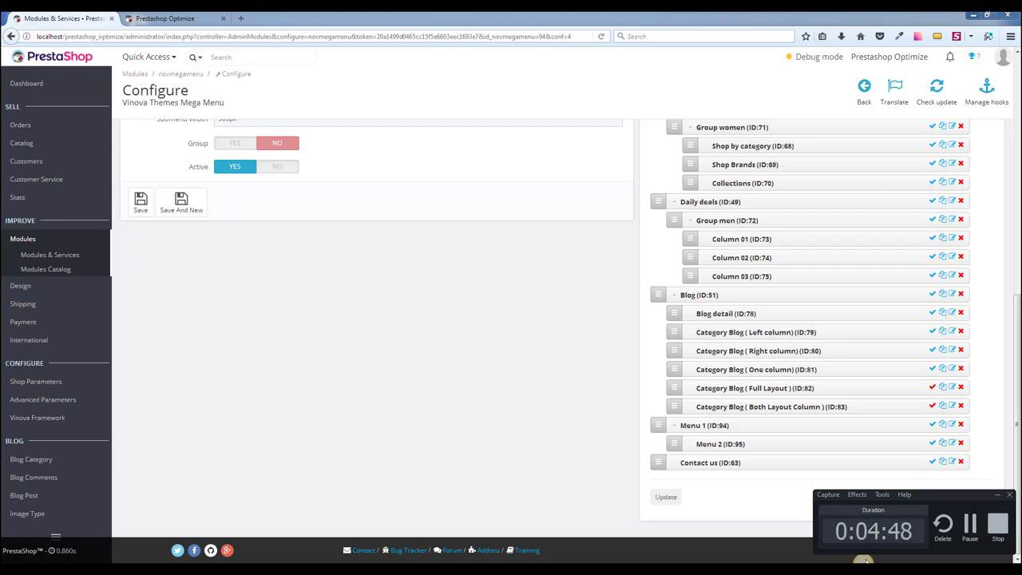